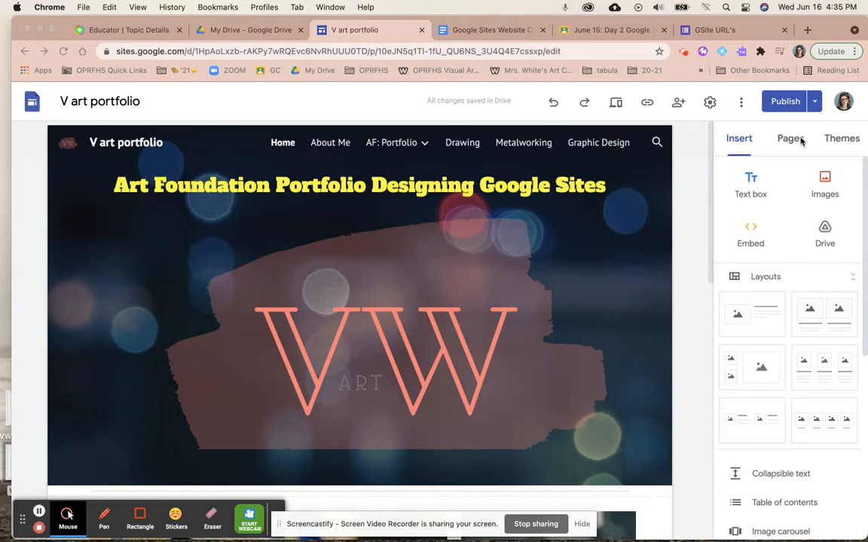
# Step: Review the site's page list, including the subpages of AF: Portfolio, and look through the Home page
pyautogui.click(801, 141)
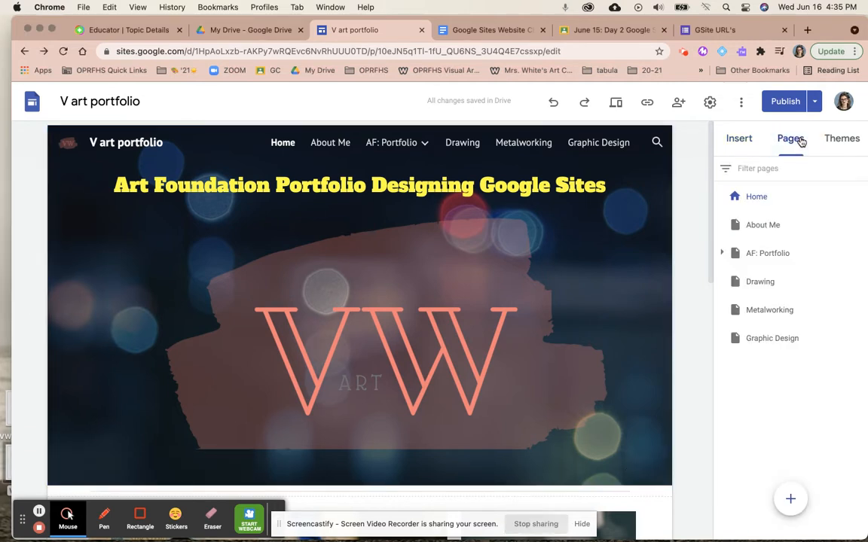
pyautogui.click(722, 254)
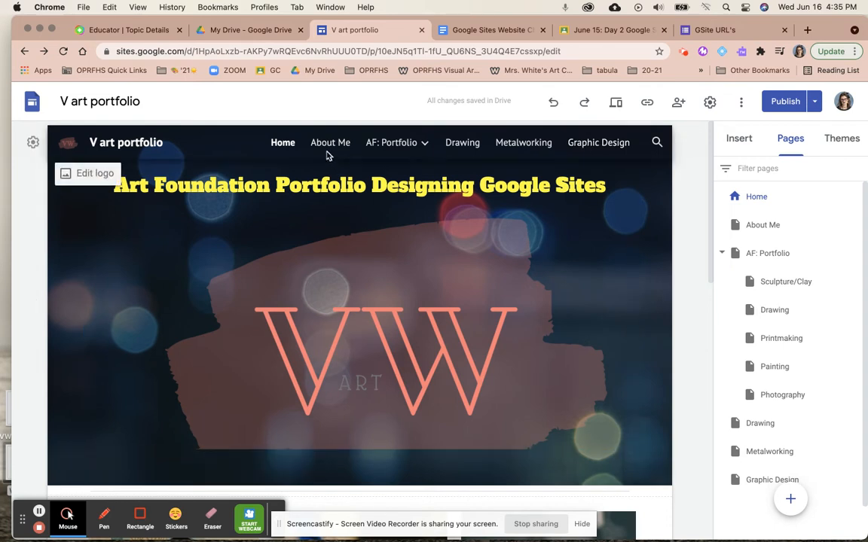
pyautogui.click(723, 254)
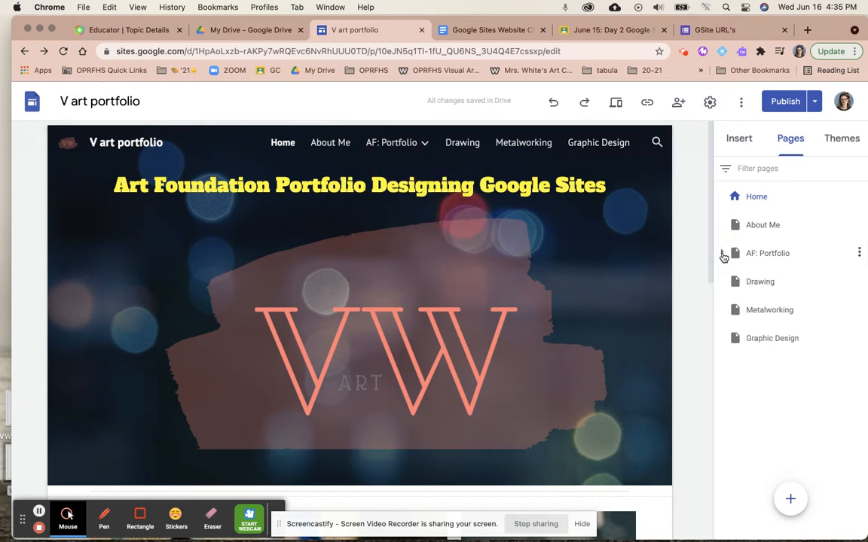
pyautogui.click(752, 196)
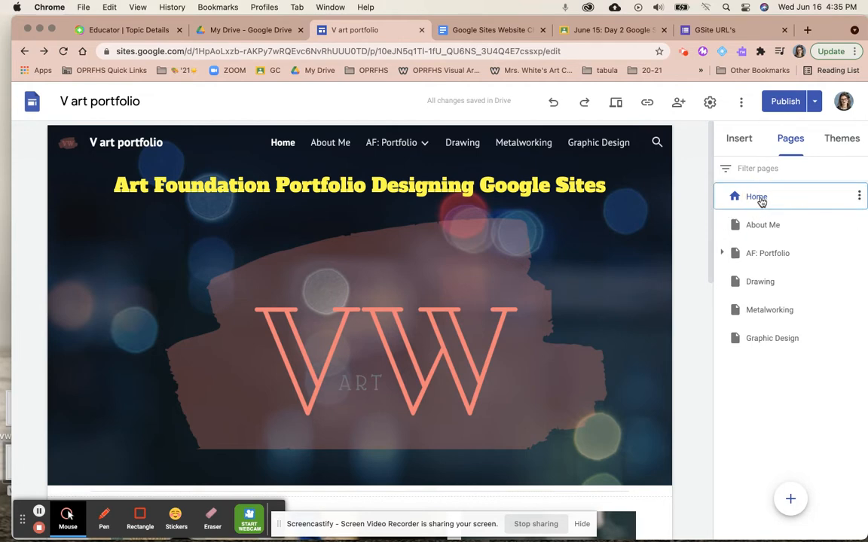
pyautogui.scroll(-10, 517, 267)
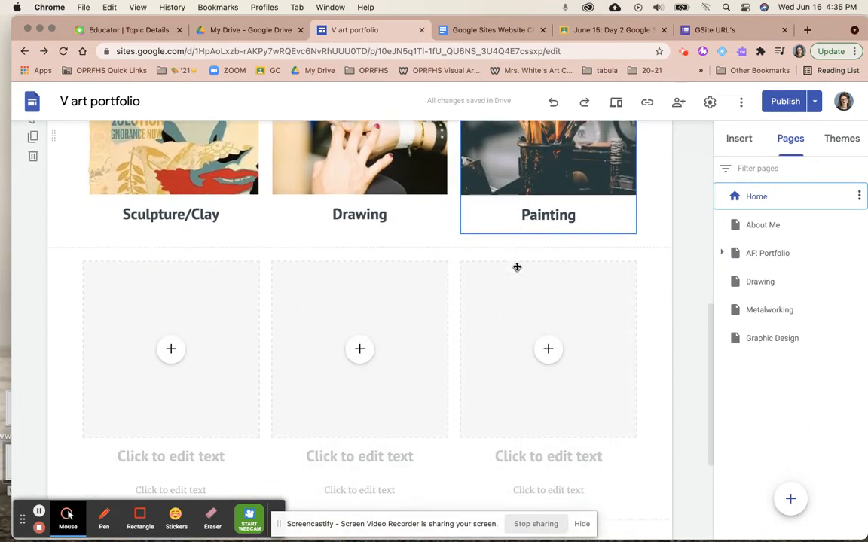
pyautogui.scroll(10, 517, 267)
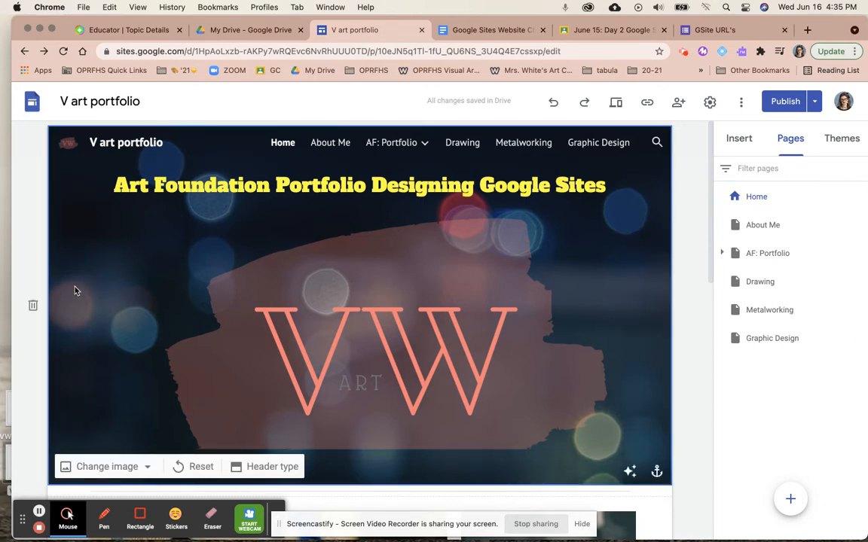
# Step: Replace the Home page header background with the blurred grey-blue and orange image from the gallery
pyautogui.scroll(-2, 65, 290)
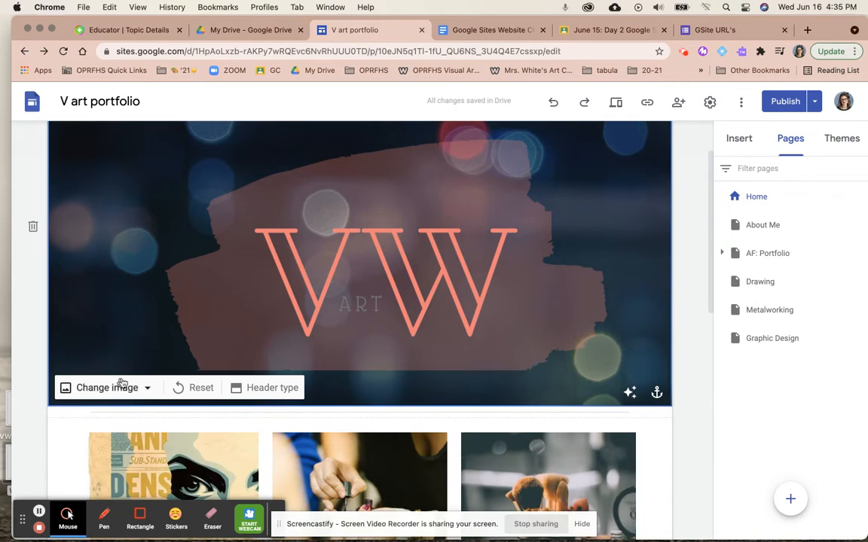
pyautogui.click(145, 387)
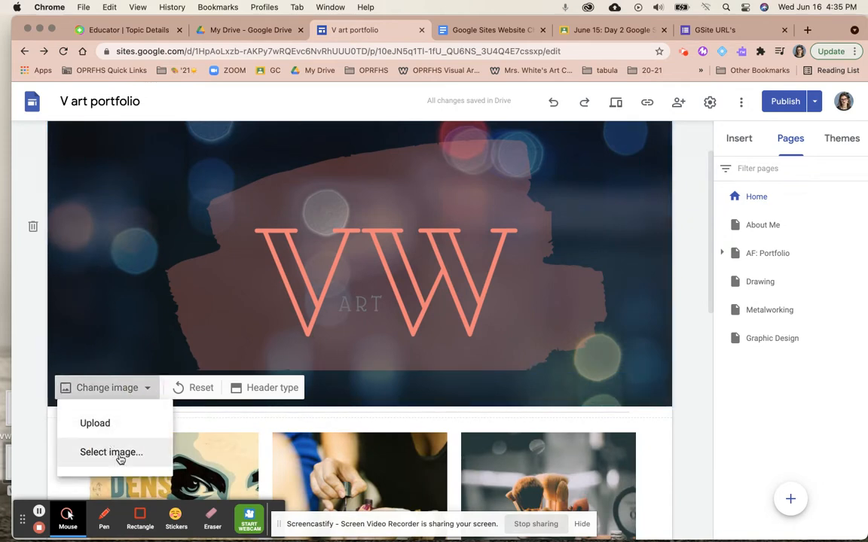
pyautogui.click(120, 452)
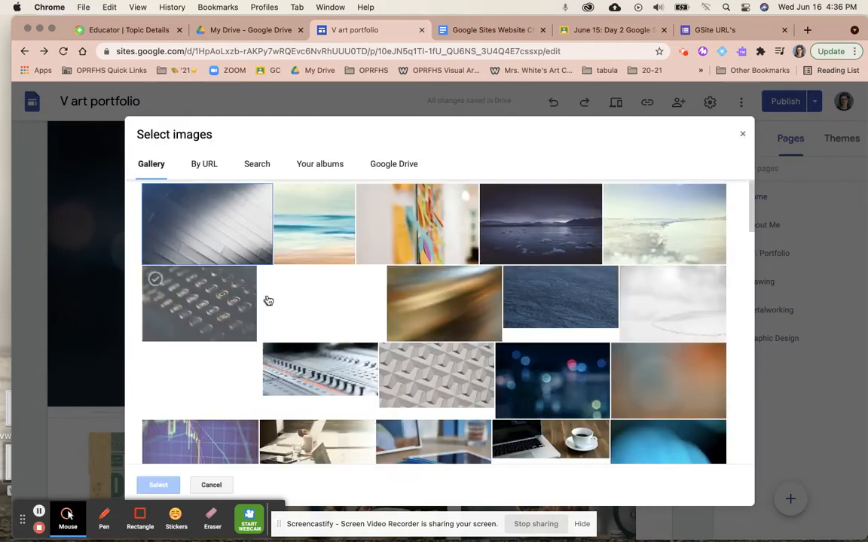
pyautogui.scroll(-5, 302, 309)
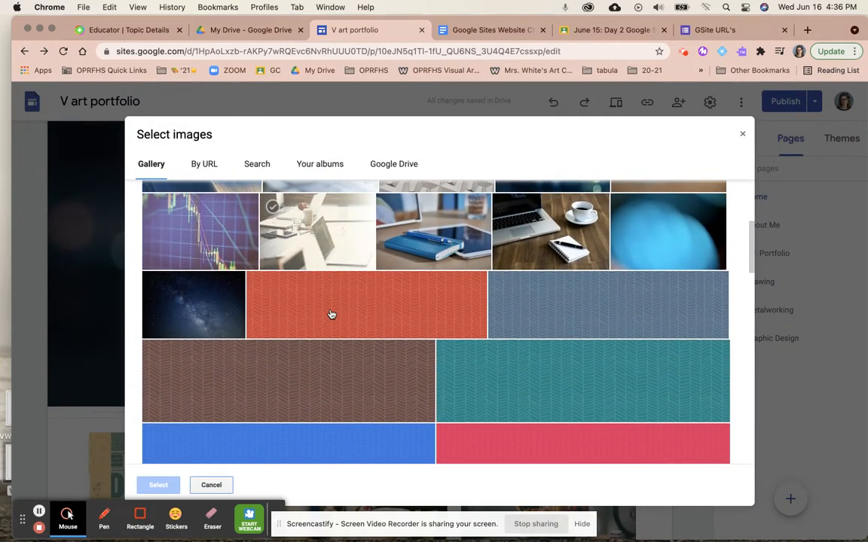
pyautogui.scroll(-10, 330, 315)
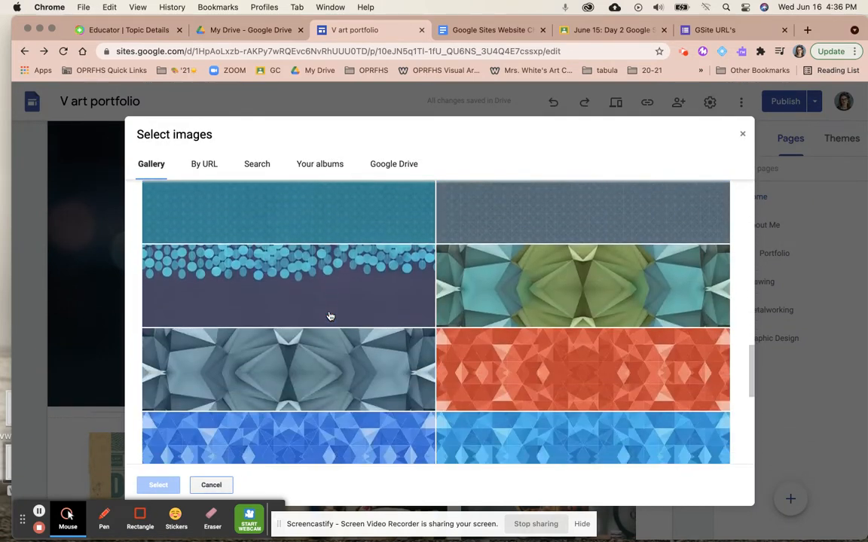
pyautogui.scroll(-8, 330, 315)
pyautogui.scroll(15, 330, 315)
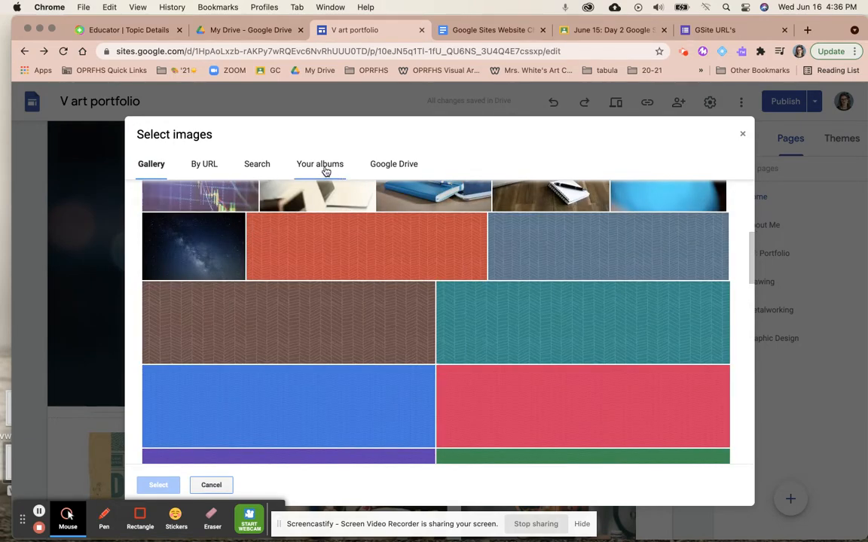
pyautogui.scroll(5, 475, 351)
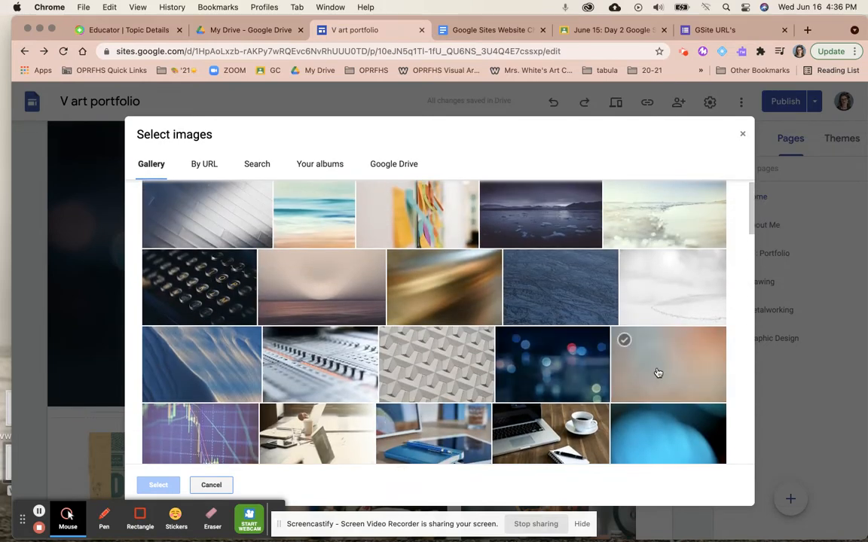
pyautogui.click(662, 365)
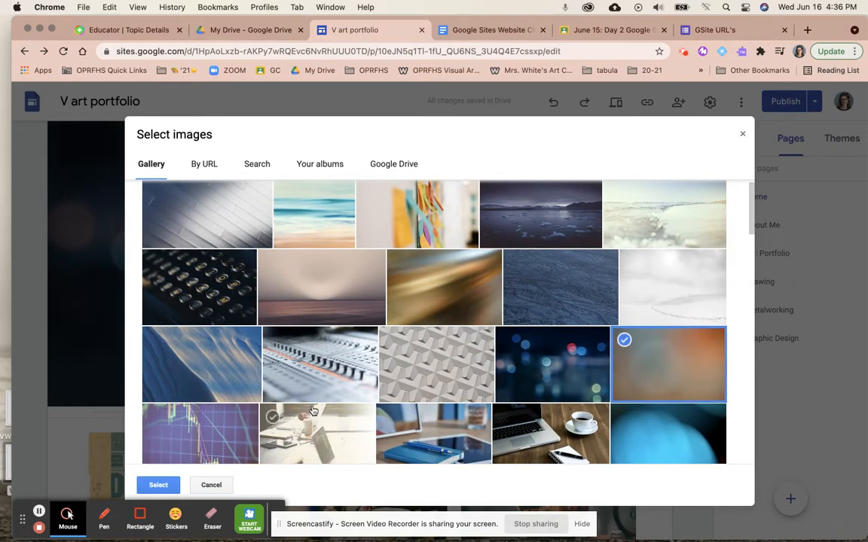
pyautogui.click(157, 485)
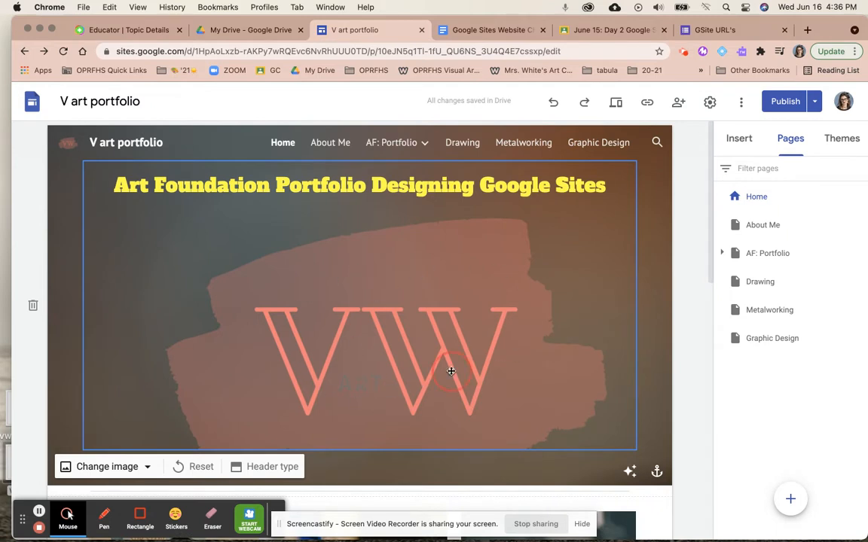
# Step: Upload the image VW.png from the Desktop onto the Home page
pyautogui.click(451, 370)
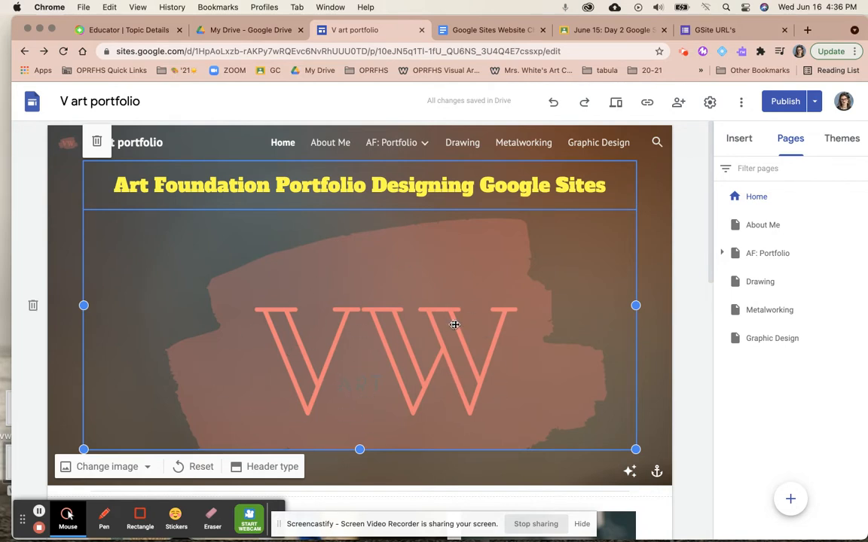
pyautogui.click(740, 140)
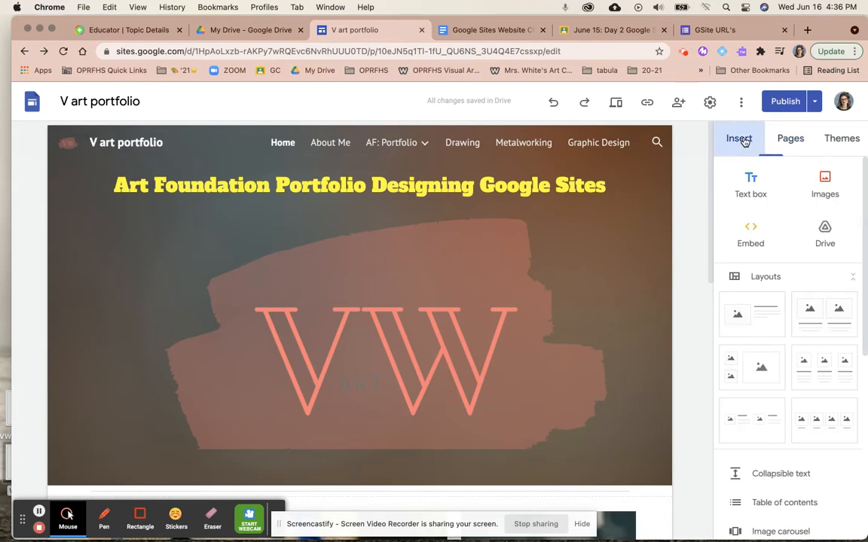
pyautogui.click(825, 183)
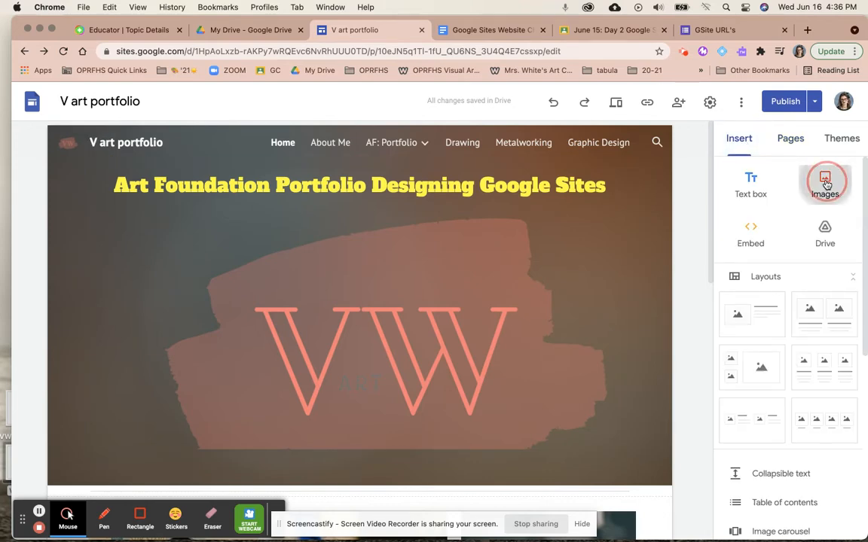
pyautogui.click(810, 227)
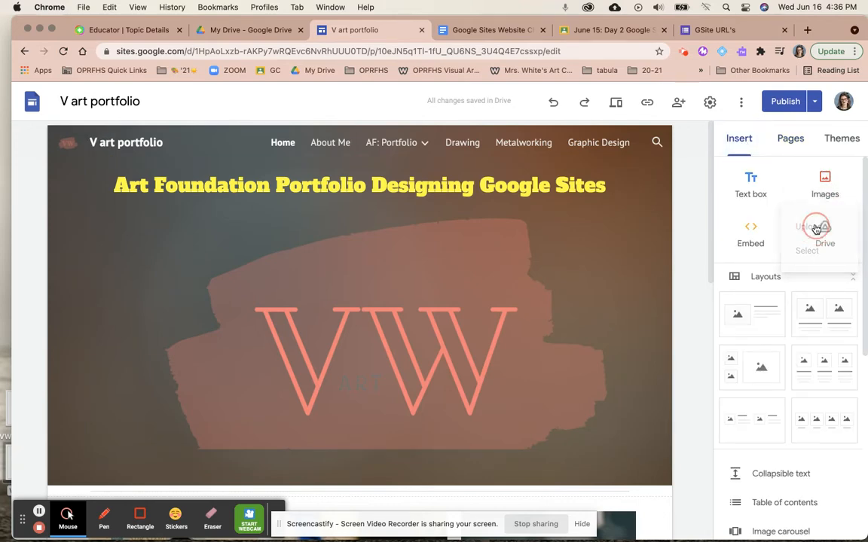
pyautogui.scroll(-15, 424, 238)
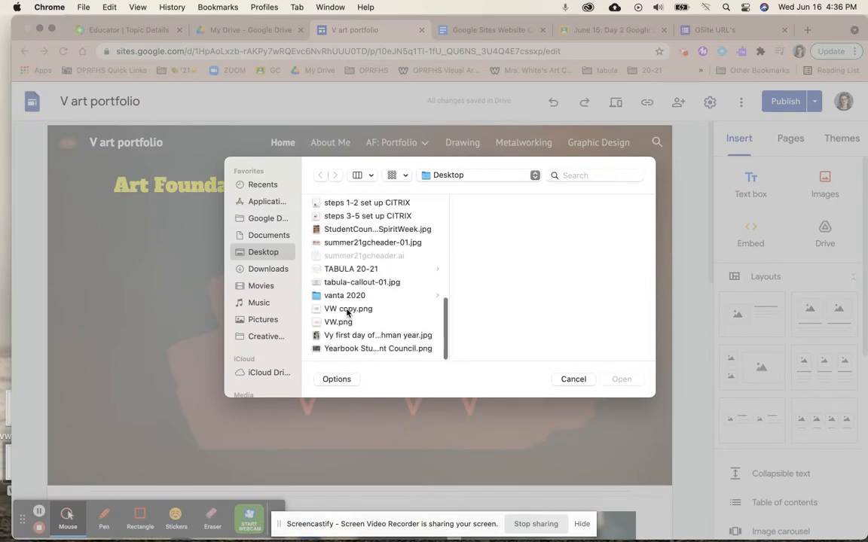
pyautogui.click(347, 311)
pyautogui.click(435, 323)
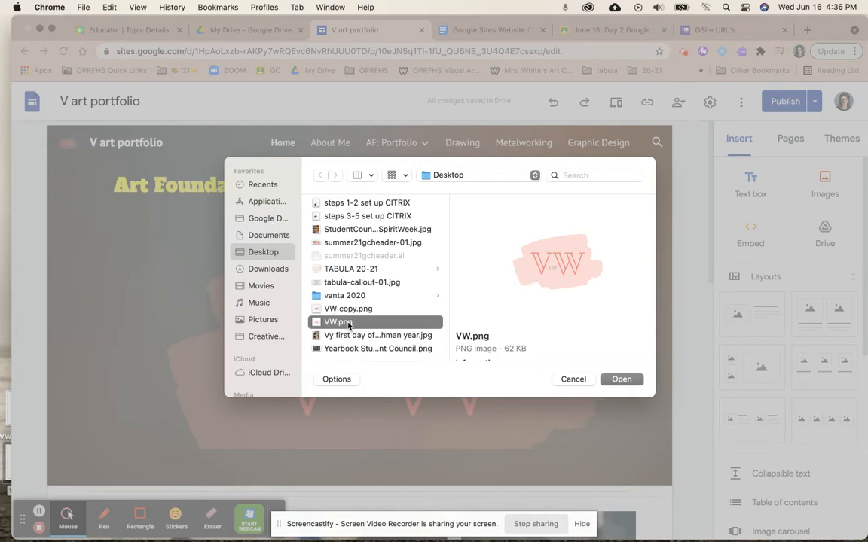
pyautogui.click(634, 376)
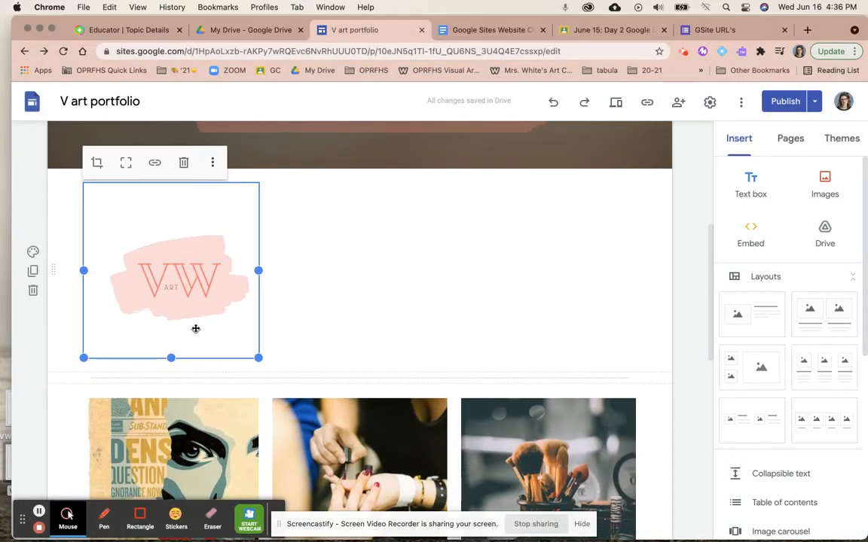
# Step: Delete the cropped VW logo image from the Home page header
pyautogui.scroll(3, 196, 329)
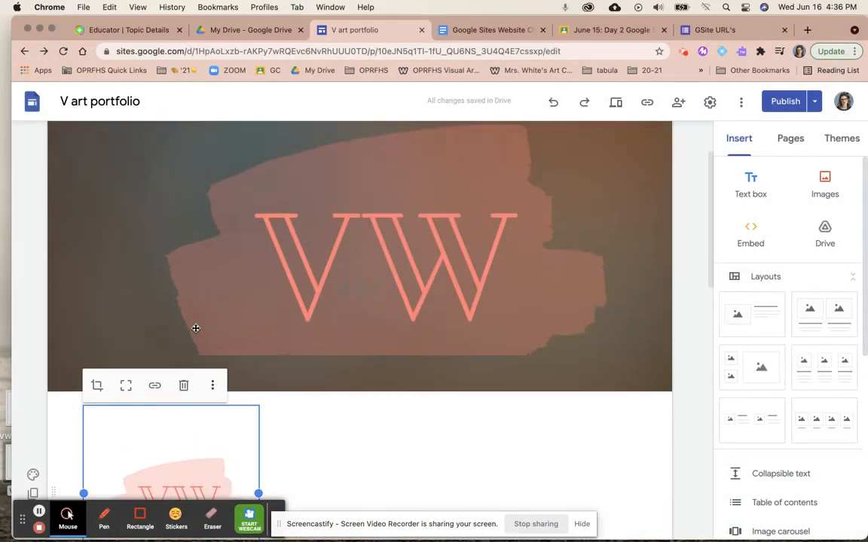
pyautogui.scroll(2, 311, 214)
pyautogui.scroll(-3, 311, 215)
pyautogui.click(310, 215)
pyautogui.scroll(3, 310, 215)
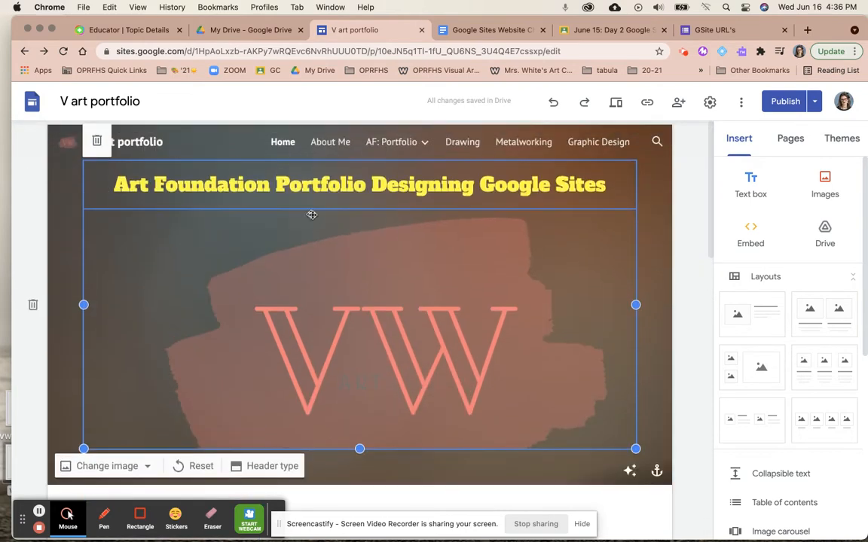
pyautogui.click(335, 317)
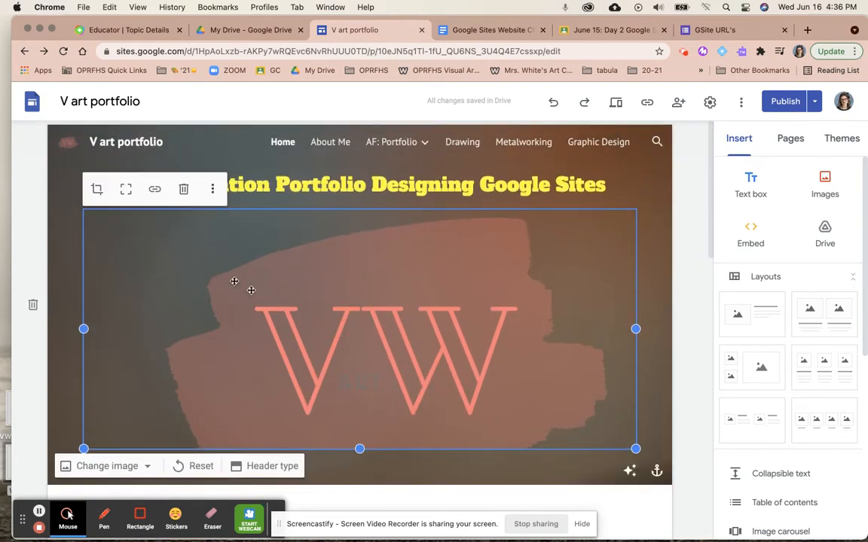
pyautogui.click(178, 195)
# Step: Move the uploaded VW logo into the header, below the Art Foundation Portfolio title
pyautogui.scroll(-3, 388, 290)
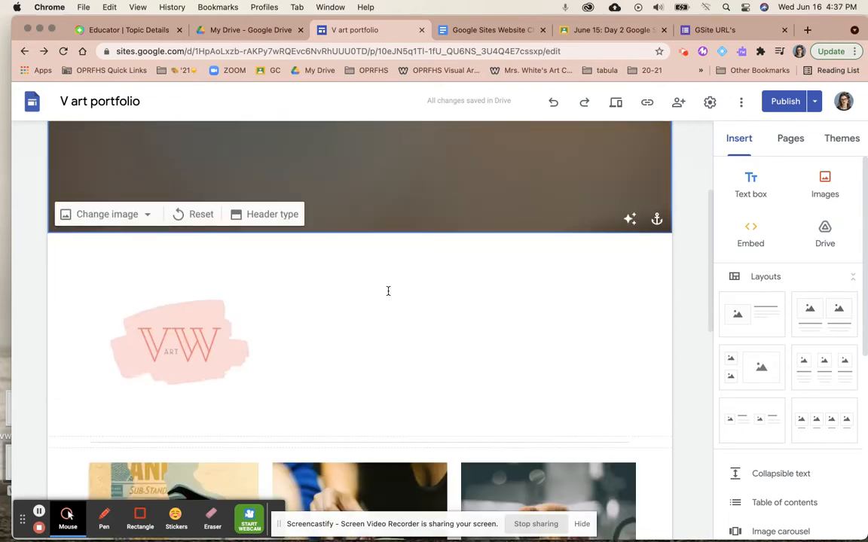
pyautogui.moveTo(202, 368); pyautogui.dragTo(361, 296)
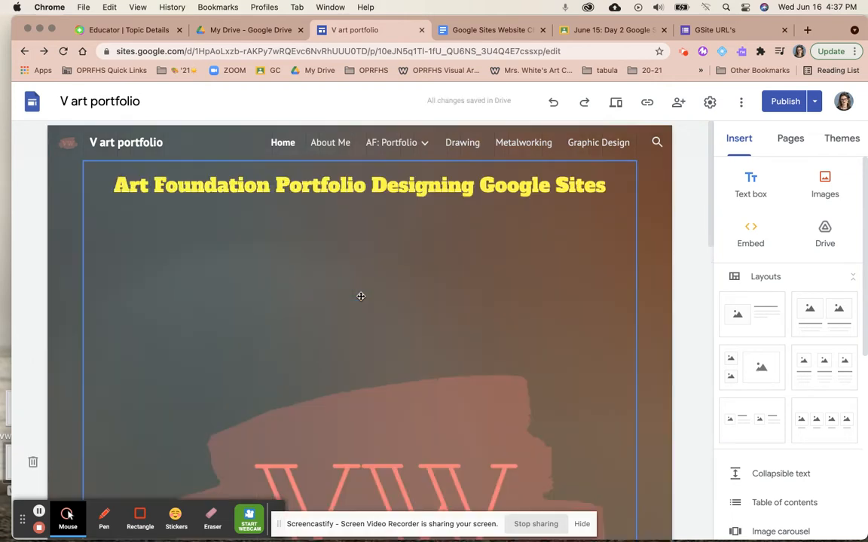
pyautogui.scroll(-3, 367, 430)
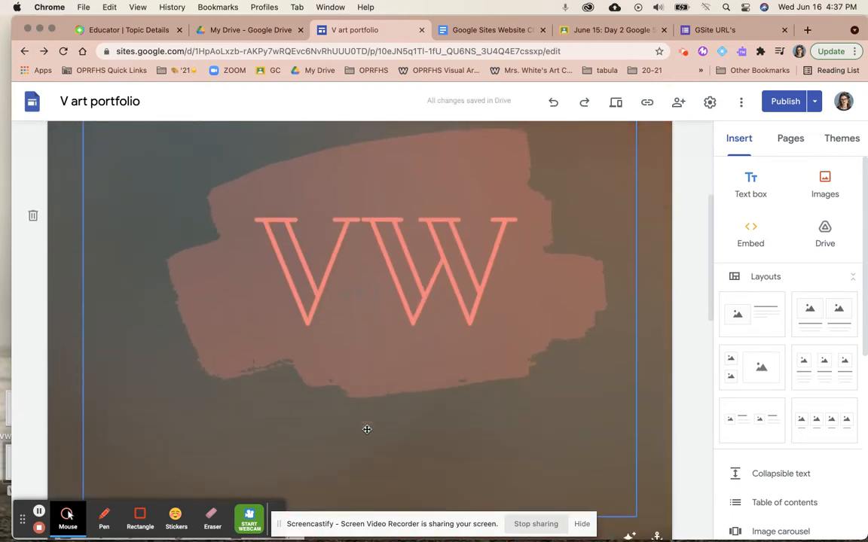
pyautogui.scroll(-2, 368, 430)
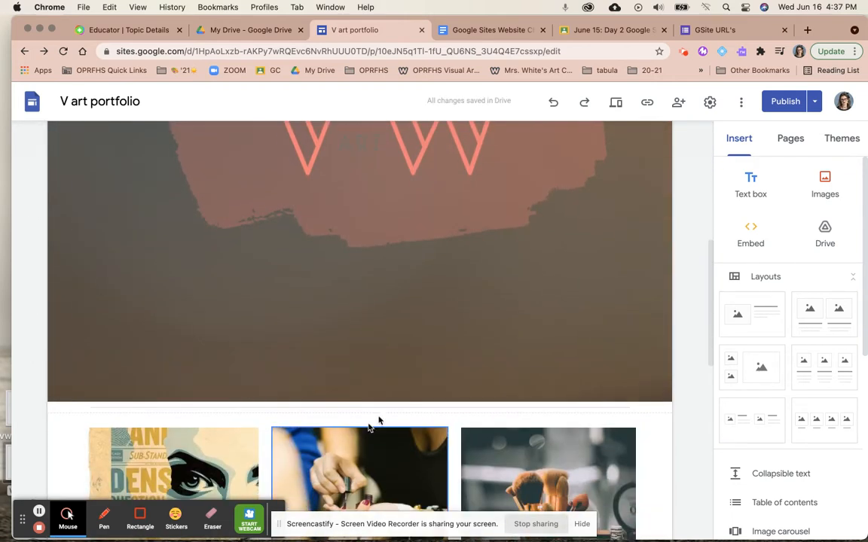
# Step: Shrink the header group holding the title and VW logo to about two thirds of its width and centre it
pyautogui.click(558, 284)
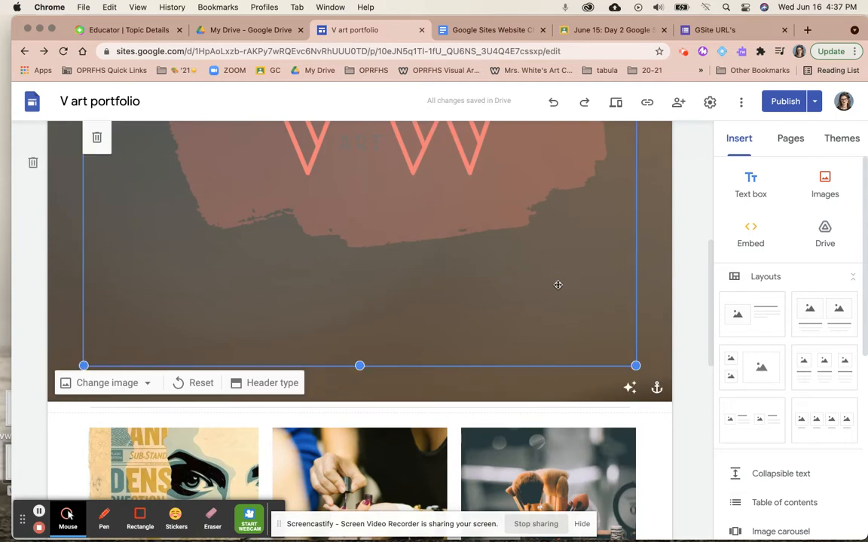
pyautogui.moveTo(635, 366); pyautogui.dragTo(469, 333)
pyautogui.moveTo(349, 304); pyautogui.dragTo(403, 301)
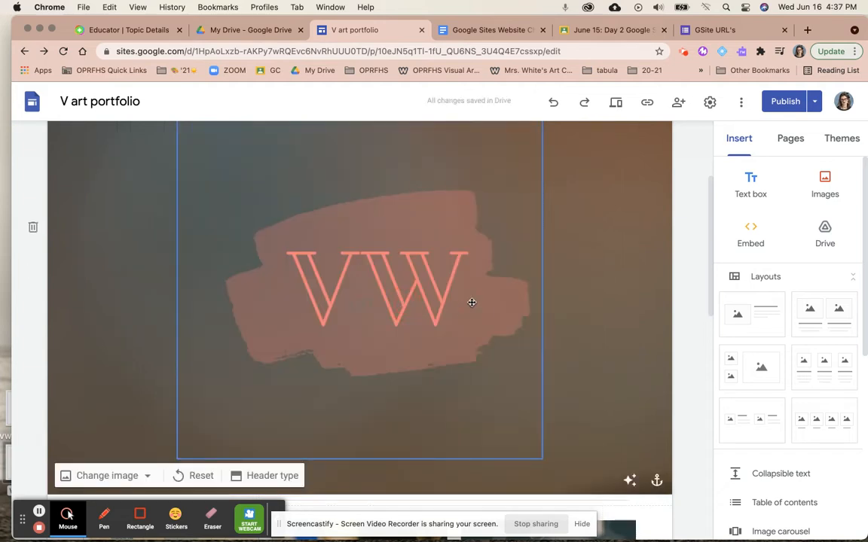
pyautogui.click(400, 218)
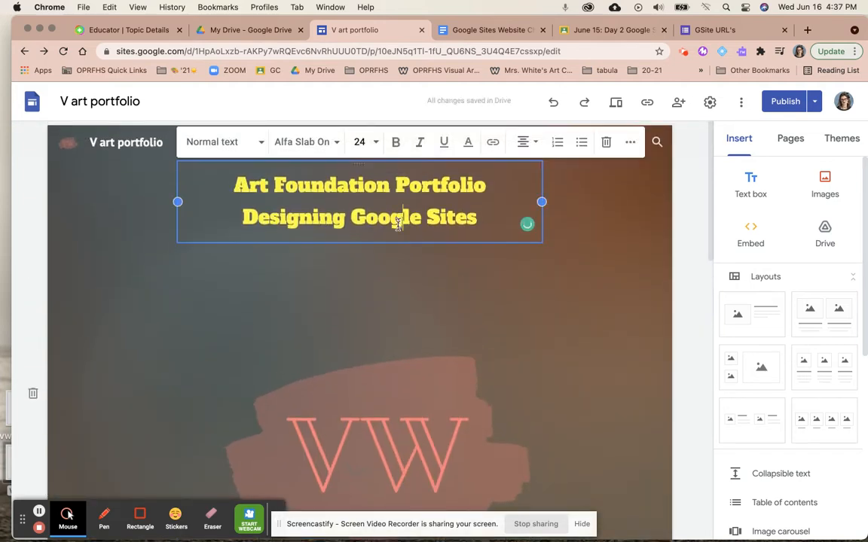
pyautogui.click(405, 281)
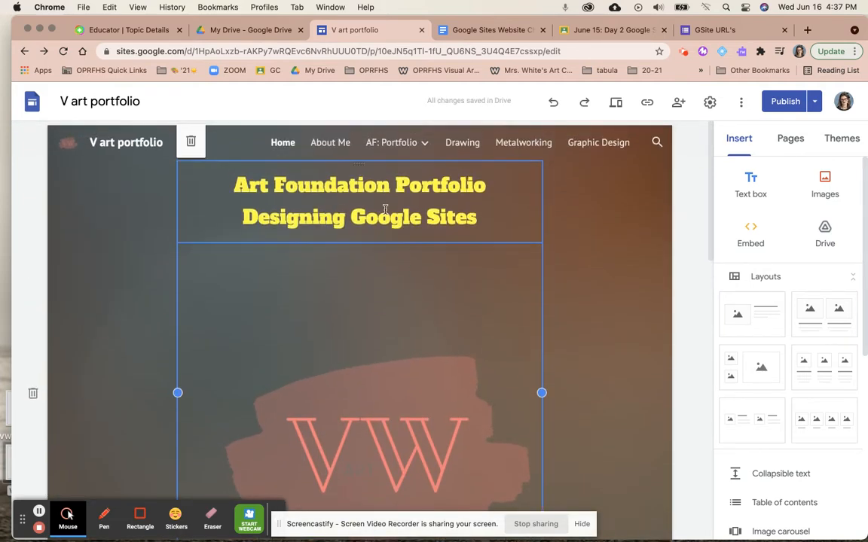
pyautogui.click(361, 230)
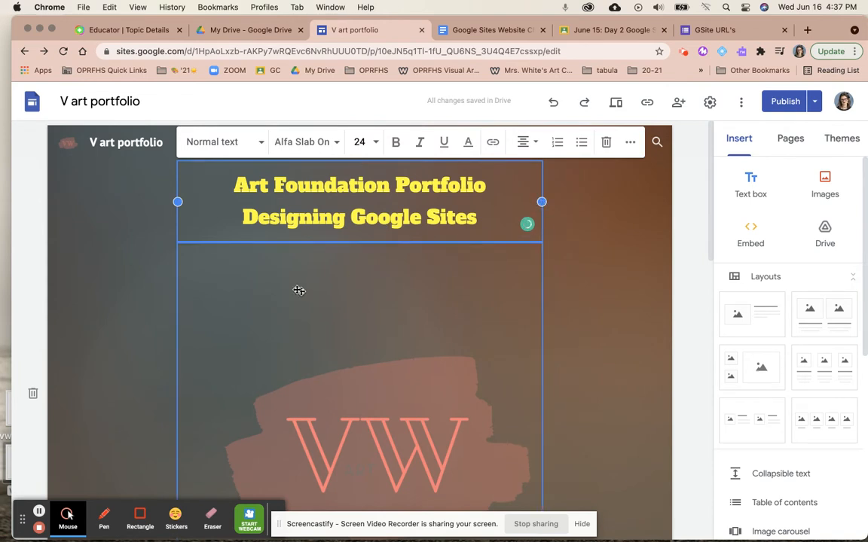
pyautogui.scroll(-3, 585, 336)
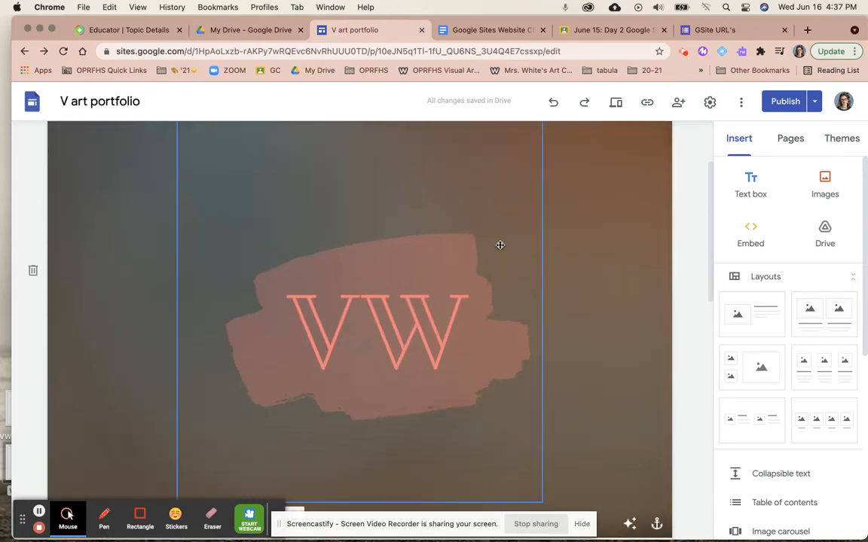
# Step: Examine the title text box and VW logo group in the Home page header, plus the portfolio image row beneath it
pyautogui.scroll(3, 499, 245)
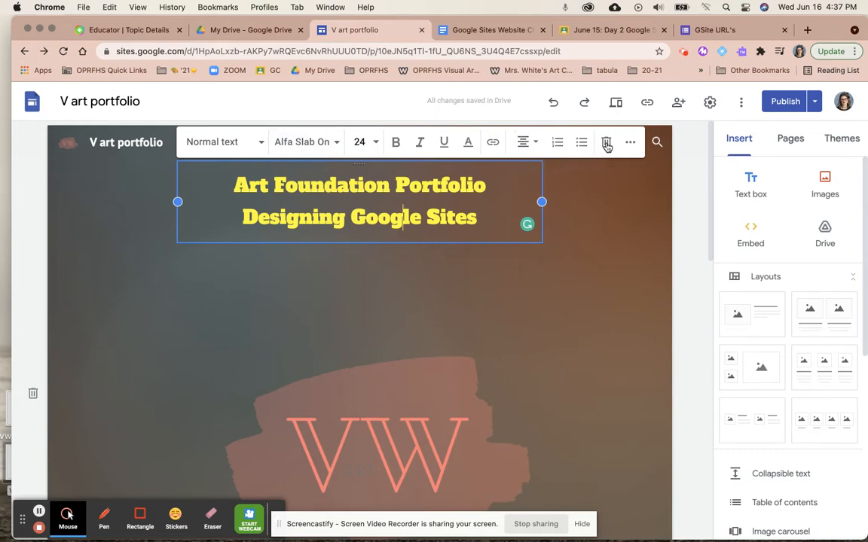
pyautogui.click(509, 329)
pyautogui.click(512, 339)
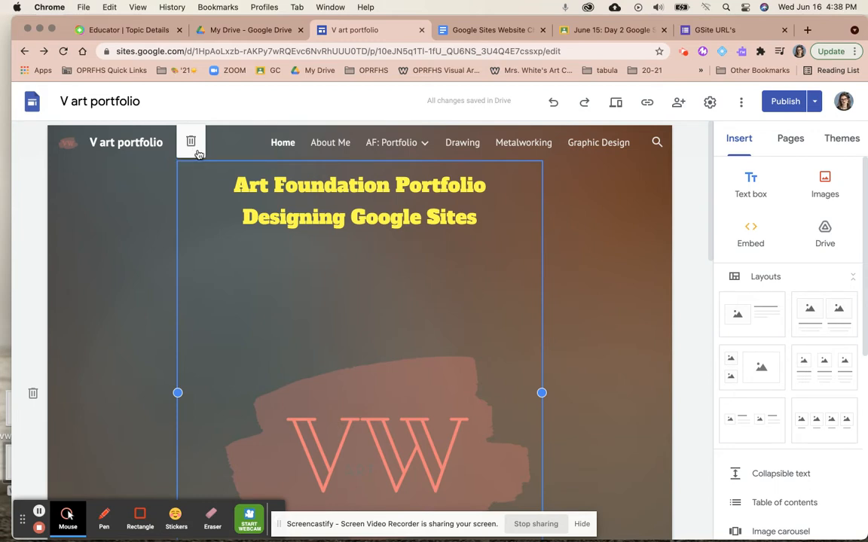
pyautogui.click(417, 198)
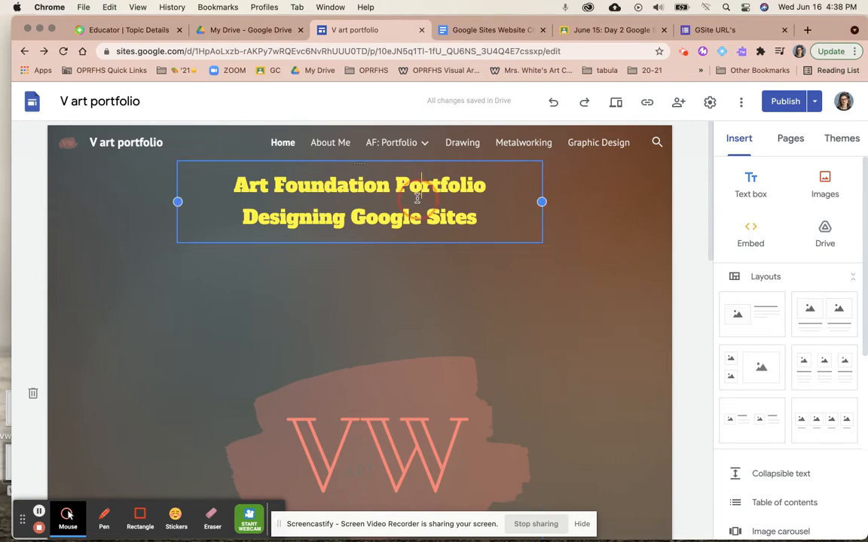
pyautogui.click(429, 409)
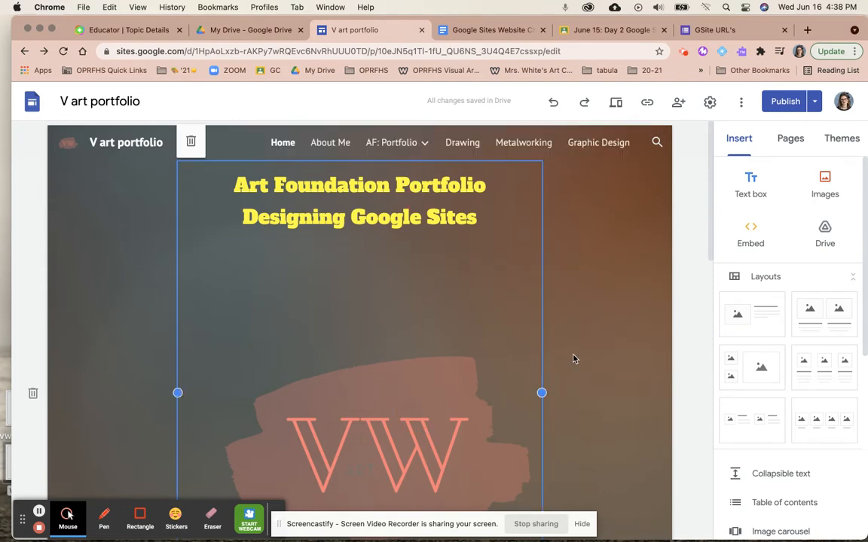
pyautogui.scroll(-10, 573, 357)
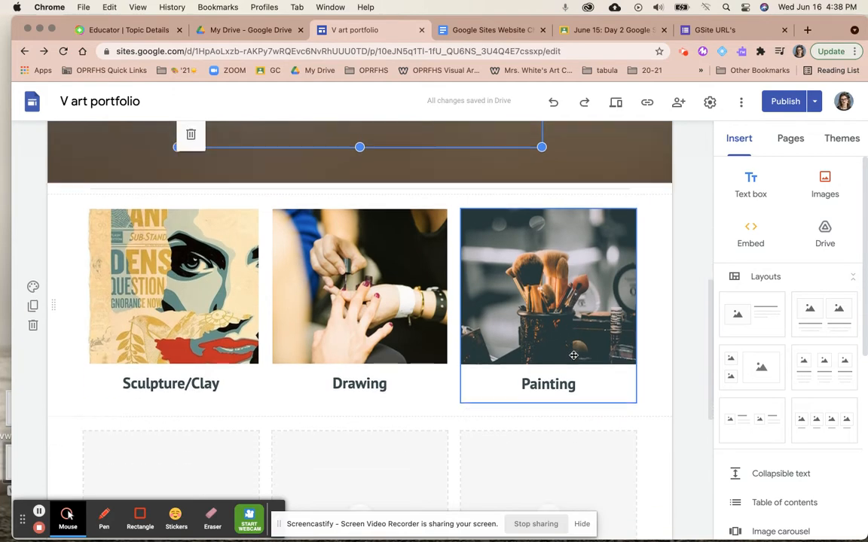
pyautogui.scroll(3, 573, 356)
pyautogui.scroll(-1, 573, 355)
pyautogui.scroll(-1, 571, 354)
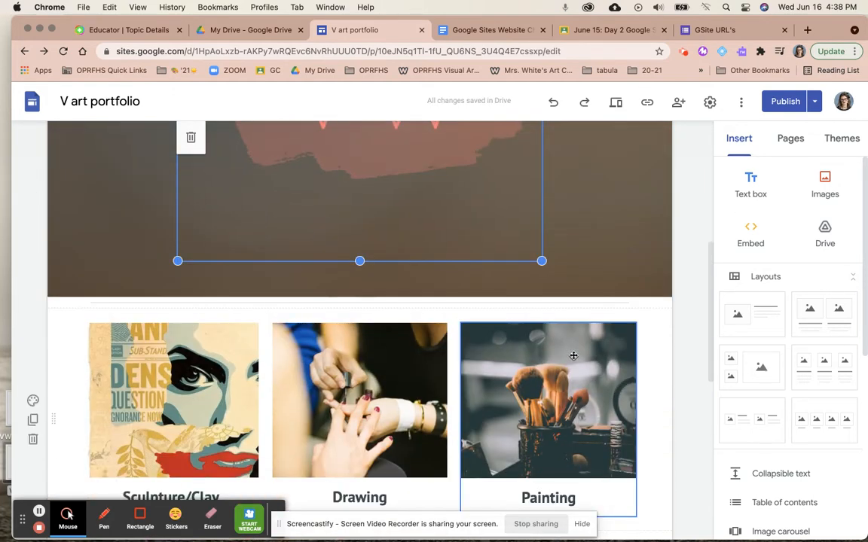
# Step: Show the site's page list and expand the subpages of AF: Portfolio
pyautogui.scroll(4, 574, 356)
pyautogui.click(793, 140)
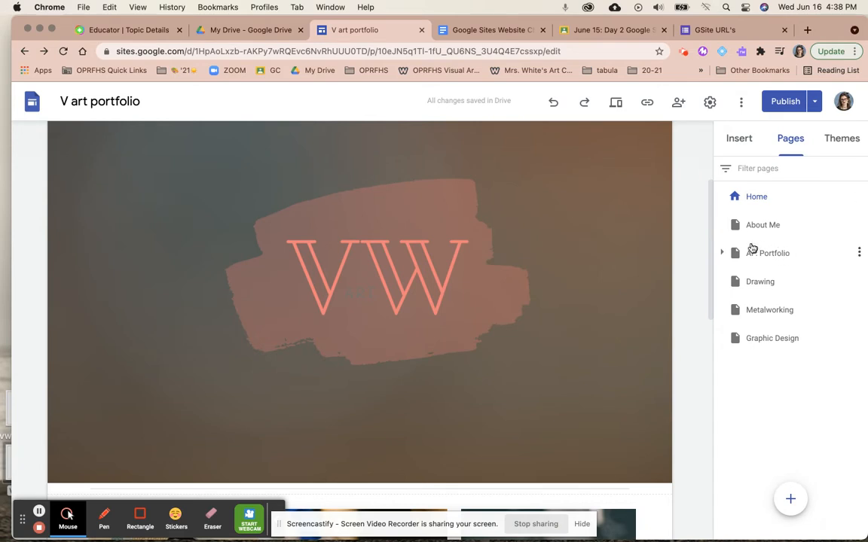
pyautogui.click(725, 255)
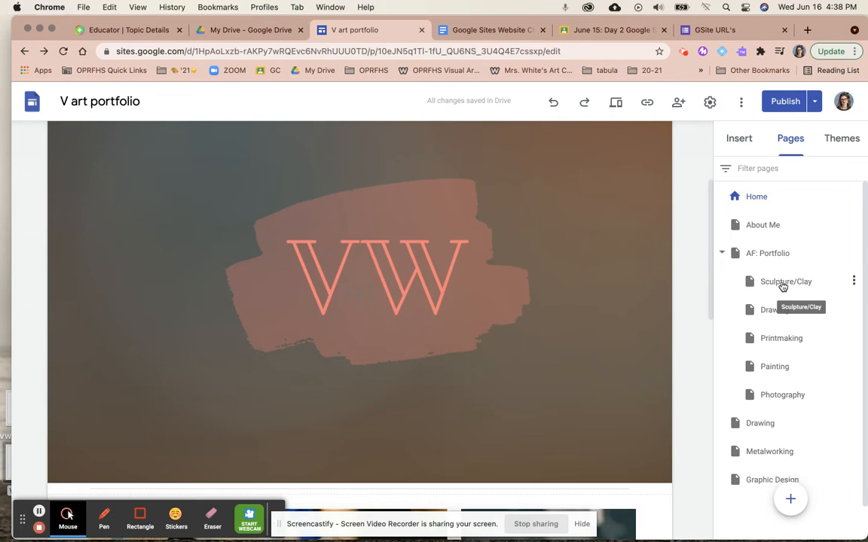
# Step: Switch to the Google Sites Website Checklist document and review the components required for the Home, About Me and art portfolio pages
pyautogui.click(483, 31)
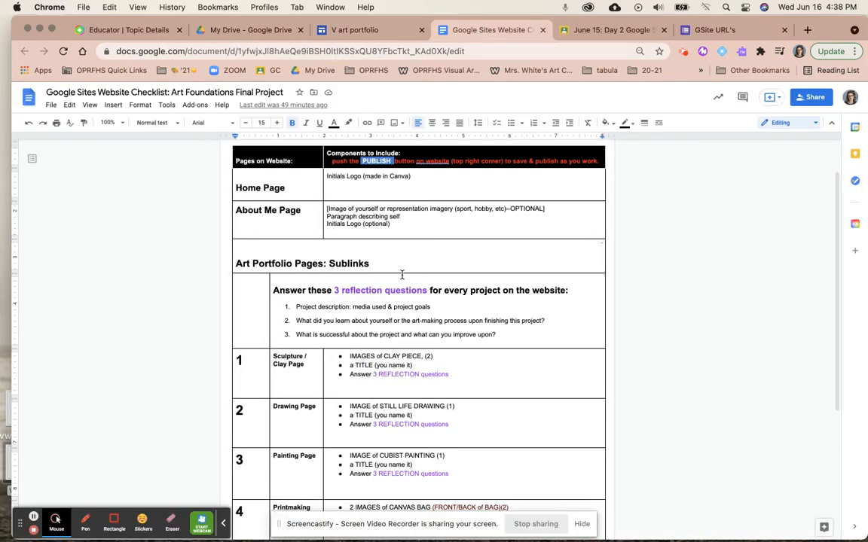
pyautogui.scroll(3, 401, 275)
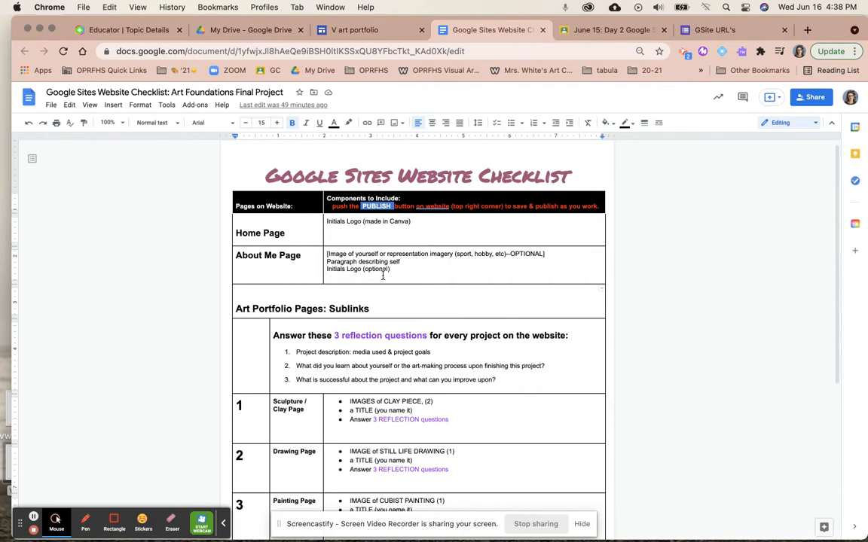
pyautogui.scroll(-3, 383, 277)
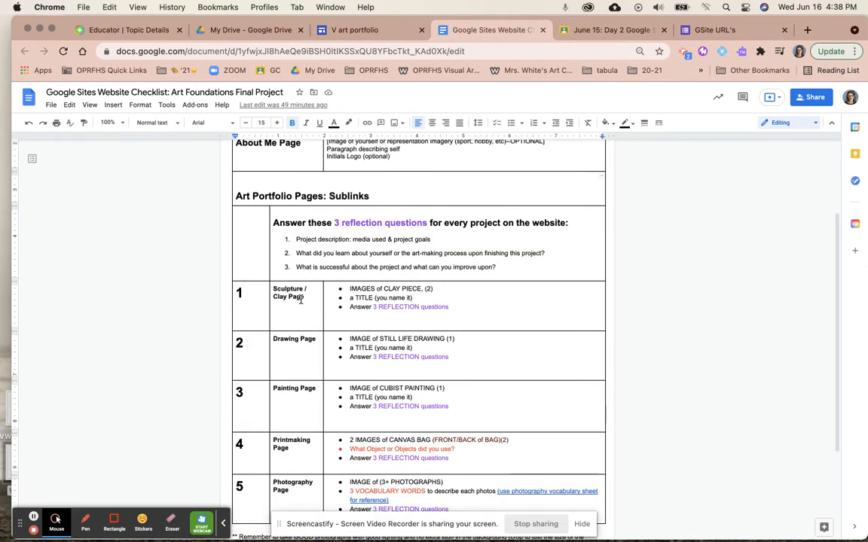
pyautogui.click(430, 289)
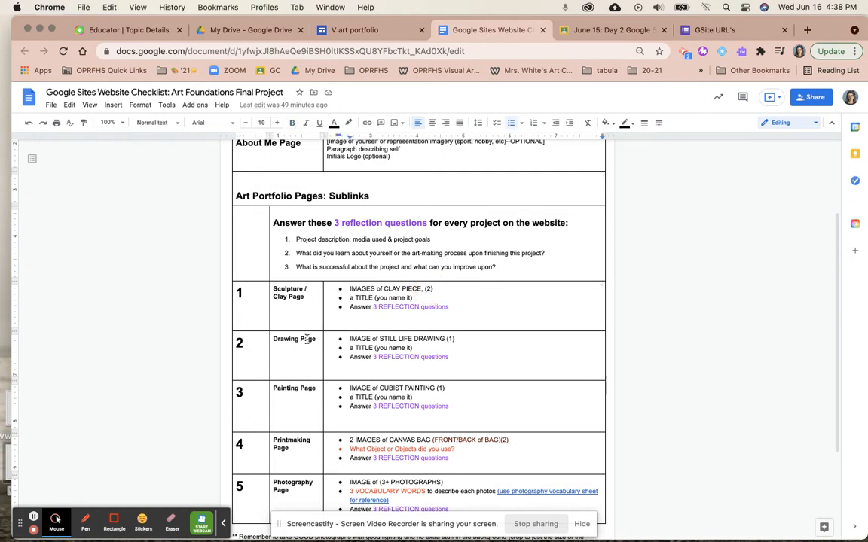
pyautogui.click(456, 340)
pyautogui.click(505, 440)
pyautogui.scroll(-2, 412, 485)
pyautogui.scroll(3, 412, 486)
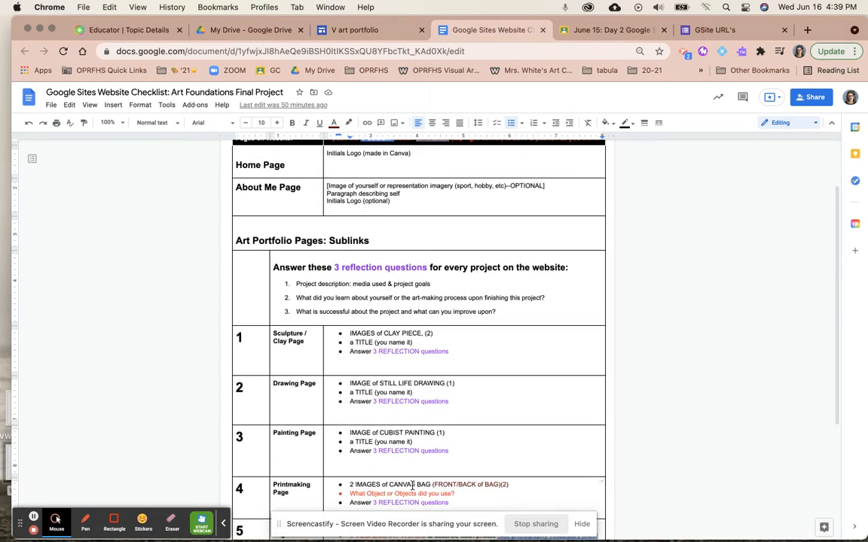
# Step: Switch back to the V art portfolio site and open the Sculpture/Clay page for editing
pyautogui.click(352, 31)
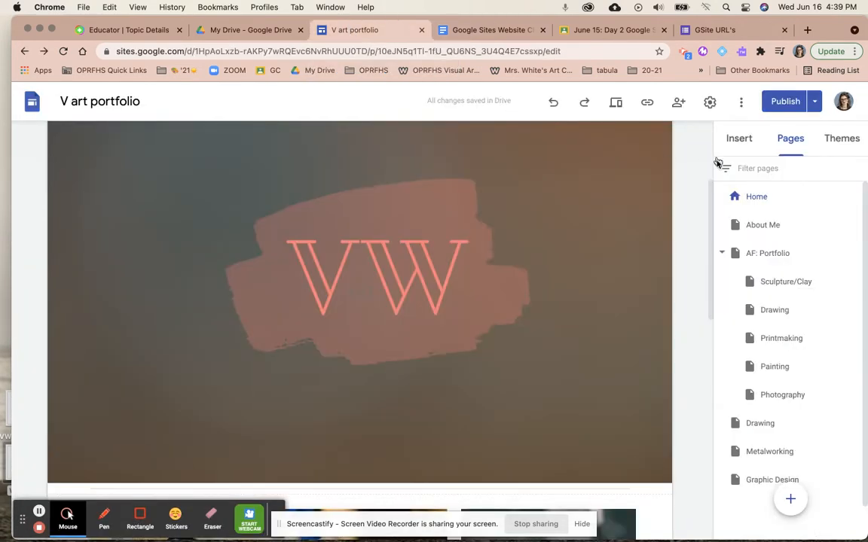
pyautogui.click(785, 284)
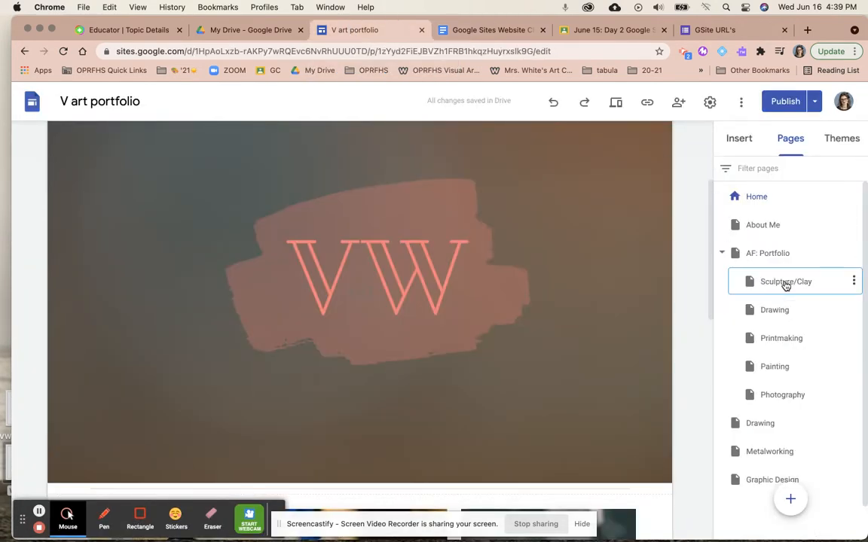
pyautogui.scroll(-3, 511, 316)
pyautogui.scroll(3, 511, 315)
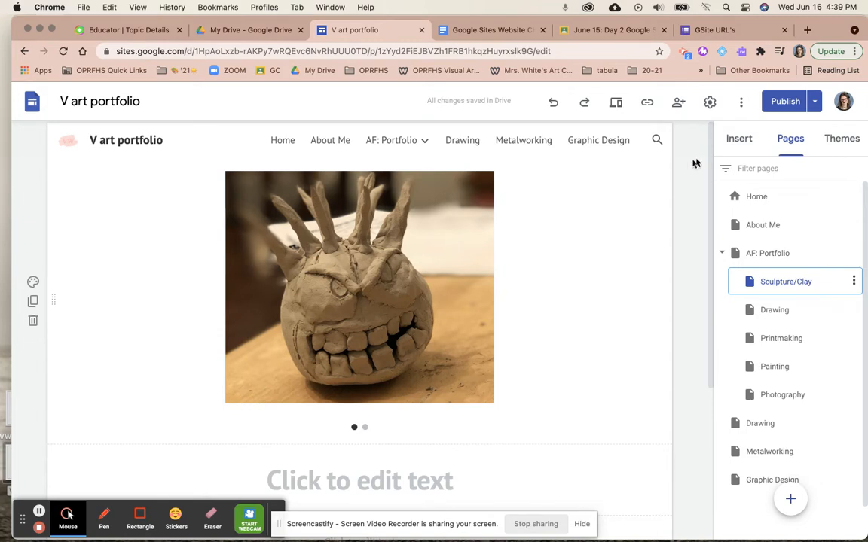
# Step: Look through the insertable elements for the image carousel and examine the clay image carousel on the Sculpture/Clay page
pyautogui.click(739, 139)
pyautogui.scroll(-3, 742, 324)
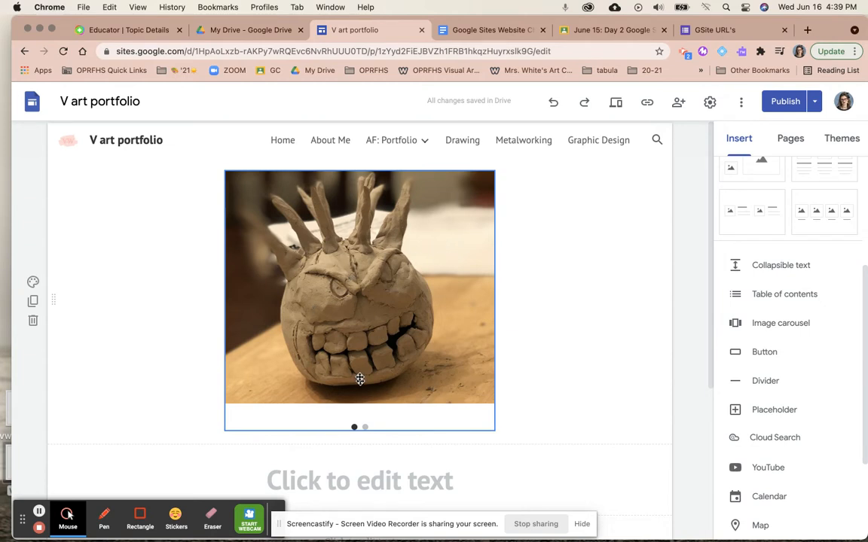
pyautogui.scroll(-3, 359, 379)
pyautogui.scroll(2, 359, 379)
pyautogui.scroll(2, 360, 379)
pyautogui.scroll(-2, 358, 379)
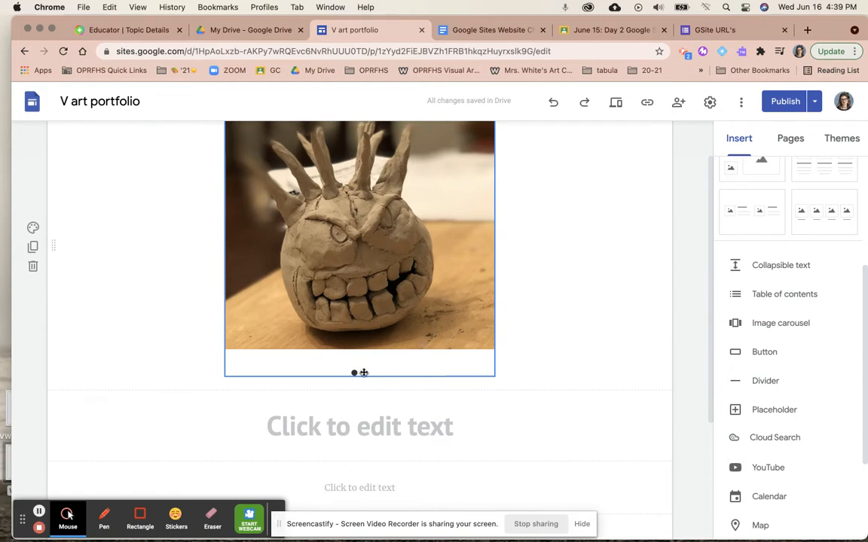
pyautogui.click(359, 373)
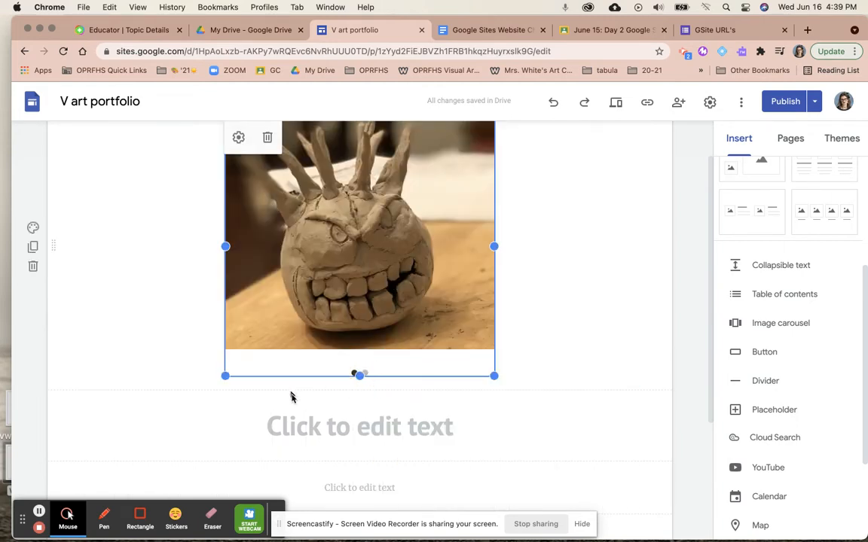
# Step: Widen the empty body text box below the title placeholder to match the title box's full width
pyautogui.scroll(-2, 377, 411)
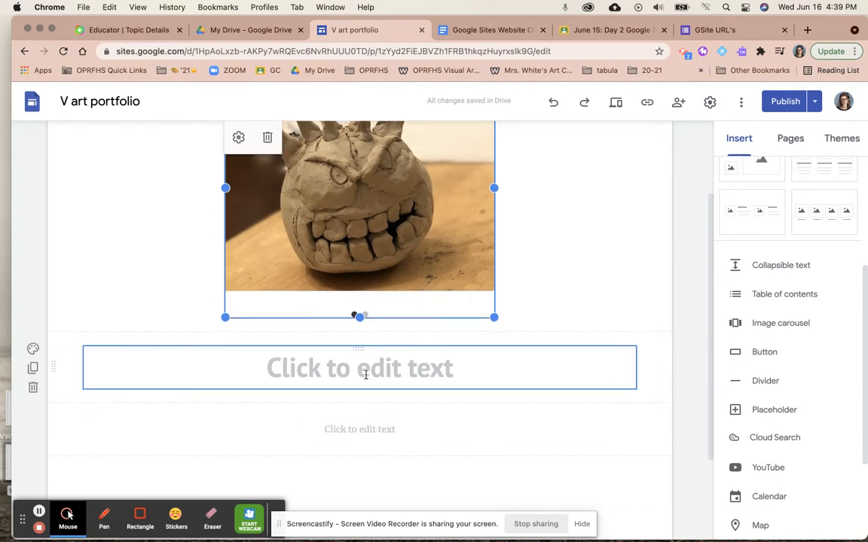
pyautogui.click(320, 430)
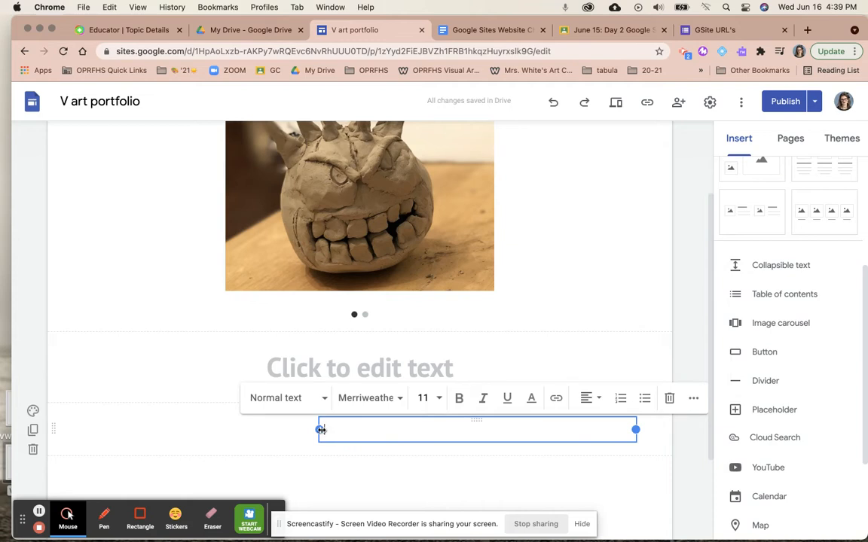
pyautogui.moveTo(319, 430); pyautogui.dragTo(83, 430)
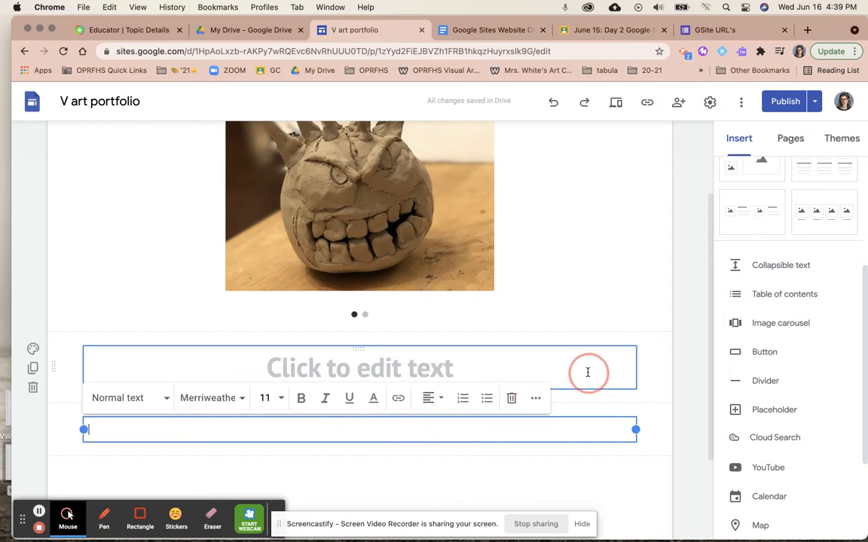
pyautogui.click(658, 382)
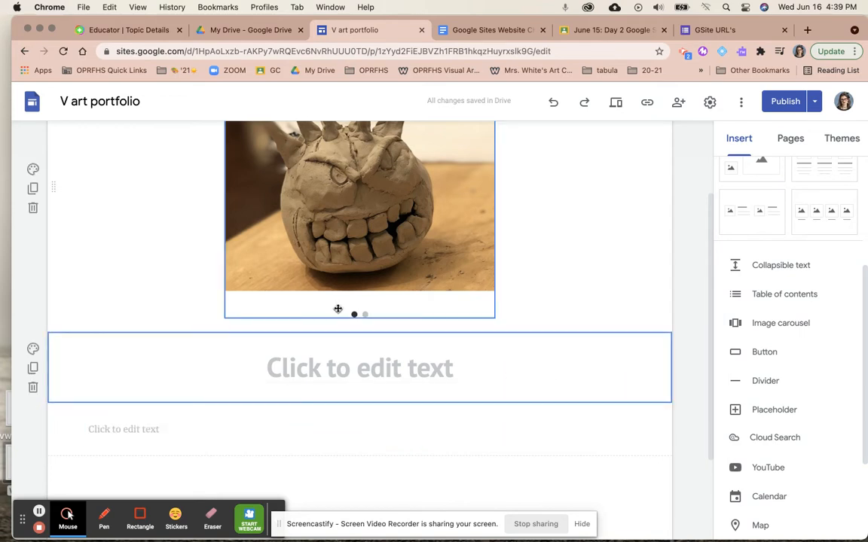
# Step: Preview the Sculpture/Clay page, cycle through the clay images in the carousel, and exit the preview
pyautogui.scroll(2, 338, 306)
pyautogui.scroll(1, 338, 307)
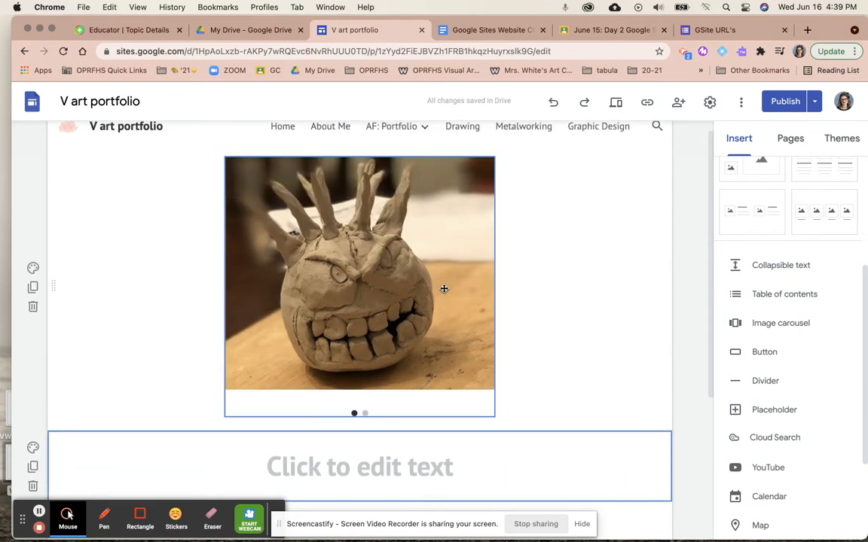
pyautogui.click(615, 106)
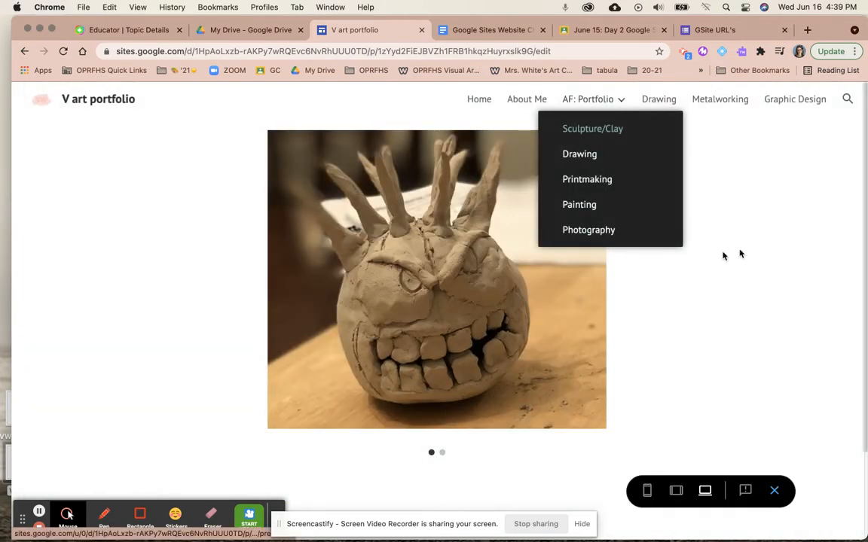
pyautogui.click(586, 275)
pyautogui.click(585, 276)
pyautogui.click(585, 276)
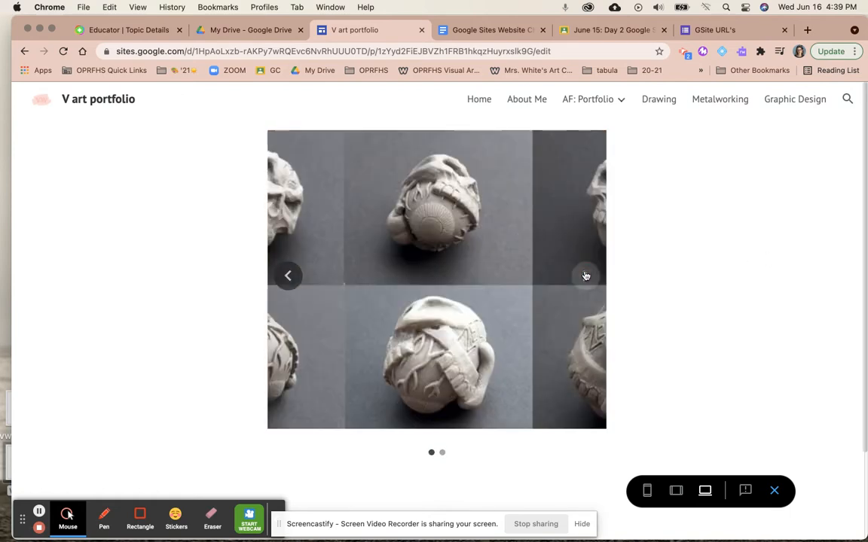
pyautogui.click(585, 276)
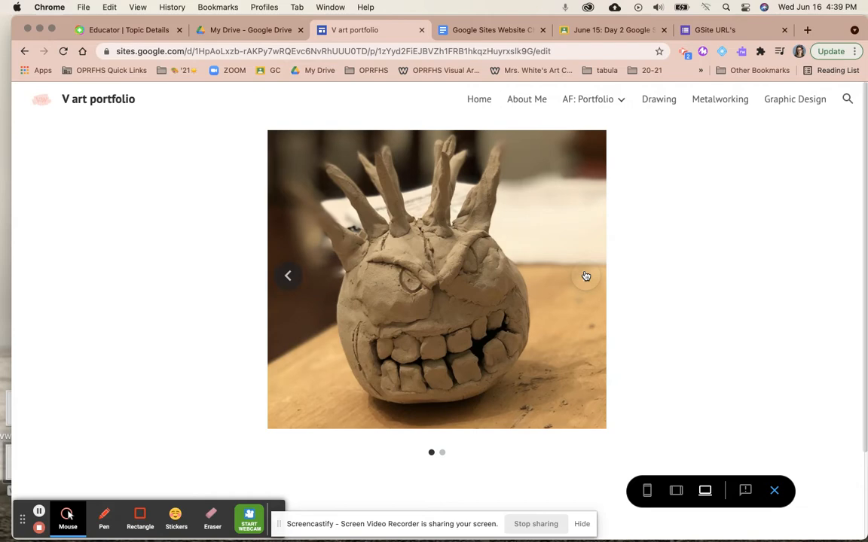
pyautogui.click(586, 276)
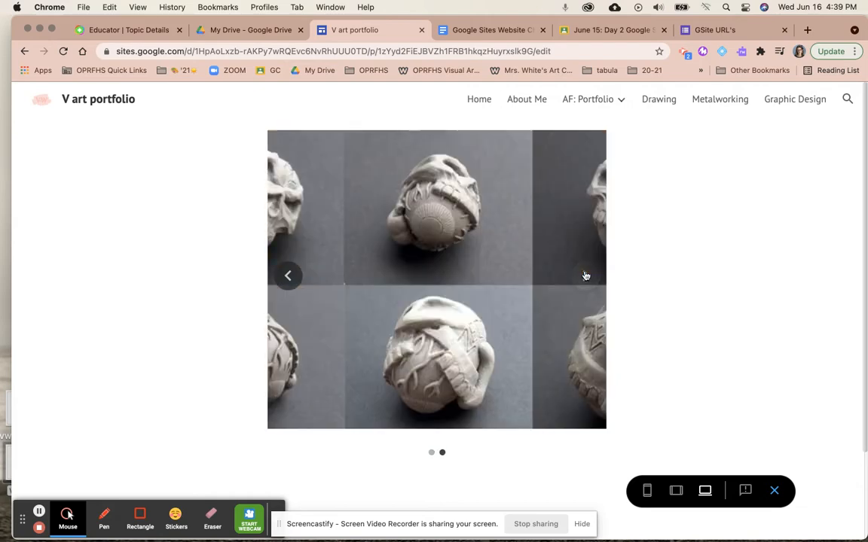
pyautogui.click(774, 490)
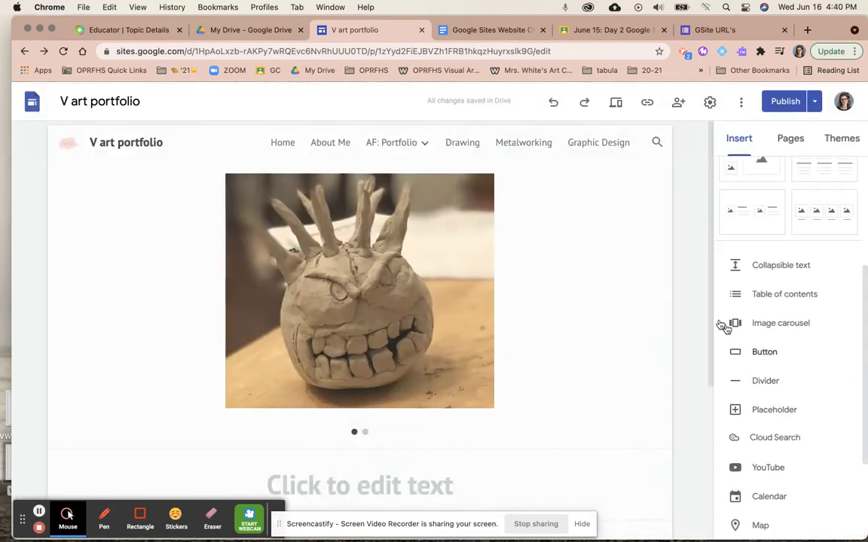
pyautogui.scroll(-1, 688, 309)
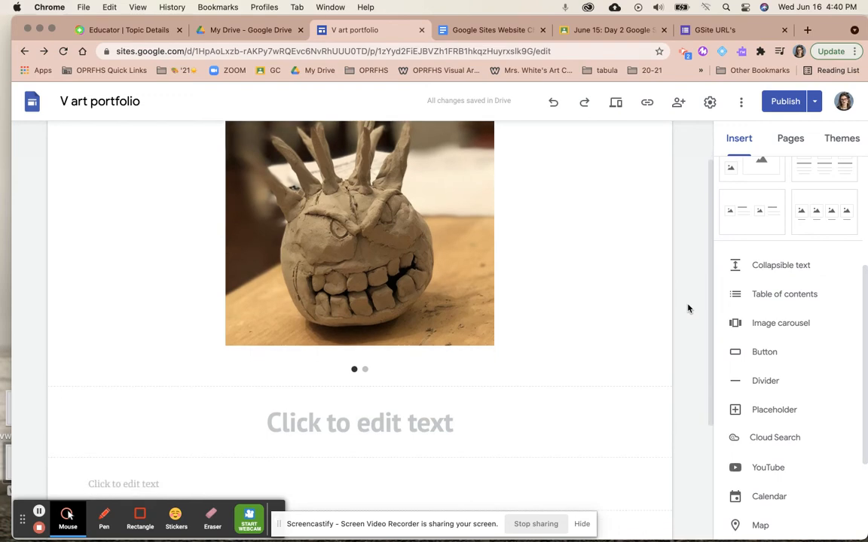
pyautogui.scroll(1, 688, 306)
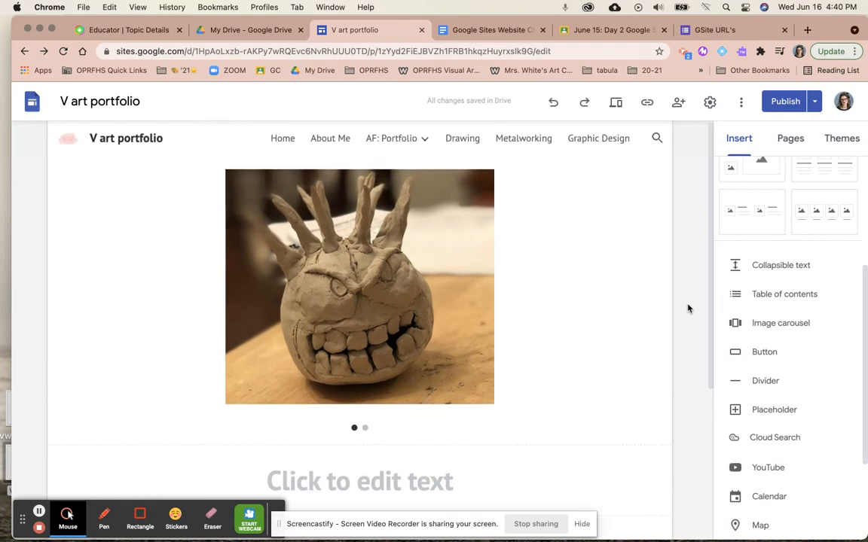
pyautogui.click(770, 328)
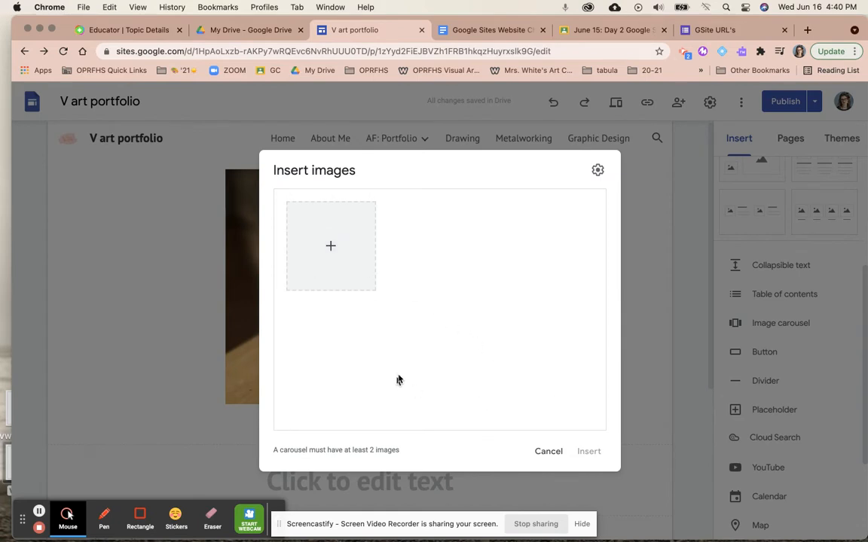
pyautogui.click(330, 252)
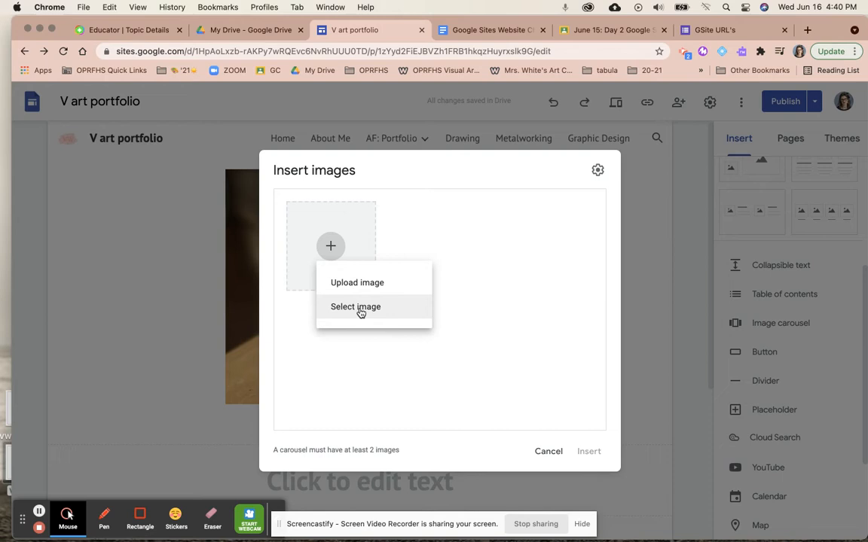
pyautogui.click(544, 456)
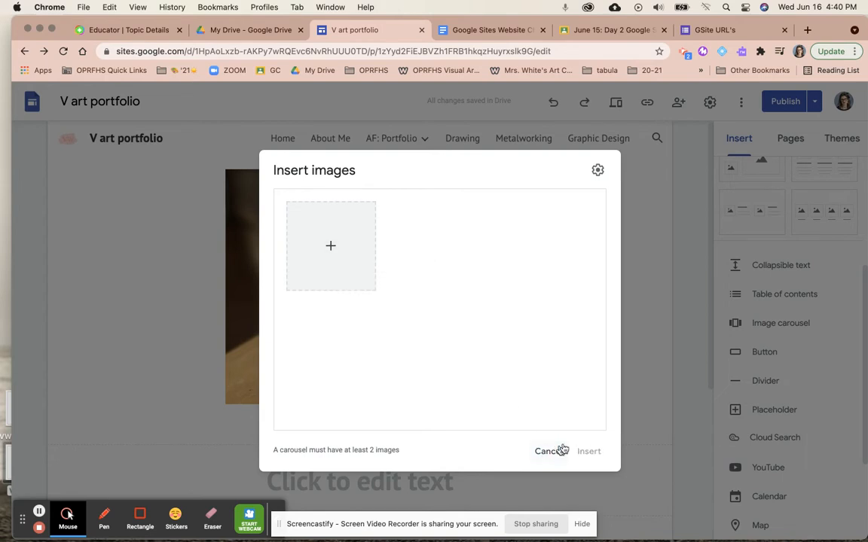
pyautogui.click(641, 210)
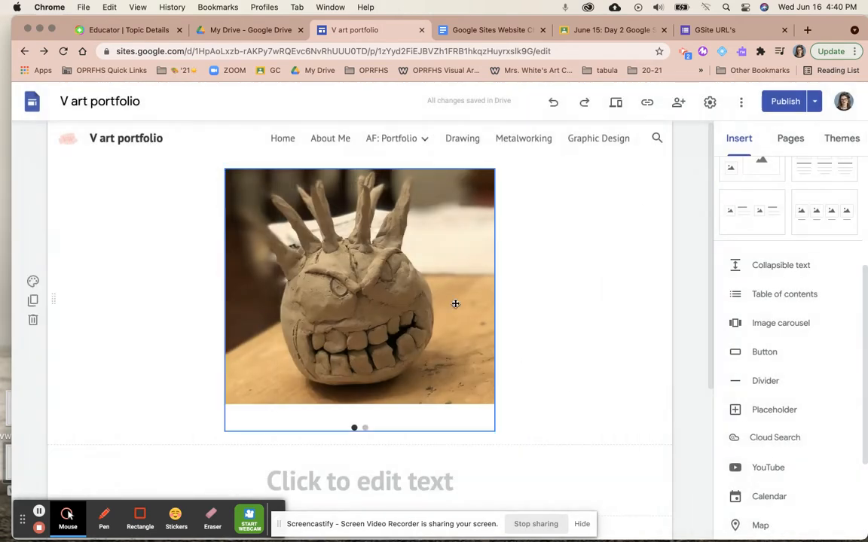
# Step: Open the Drawing page under AF: Portfolio and insert the single-image layout with text beside it above the existing image placeholder
pyautogui.click(789, 140)
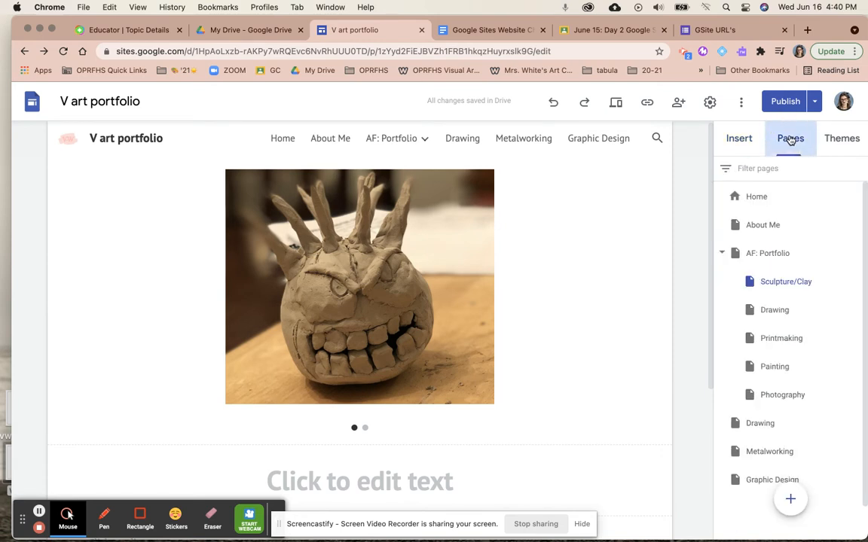
pyautogui.click(780, 310)
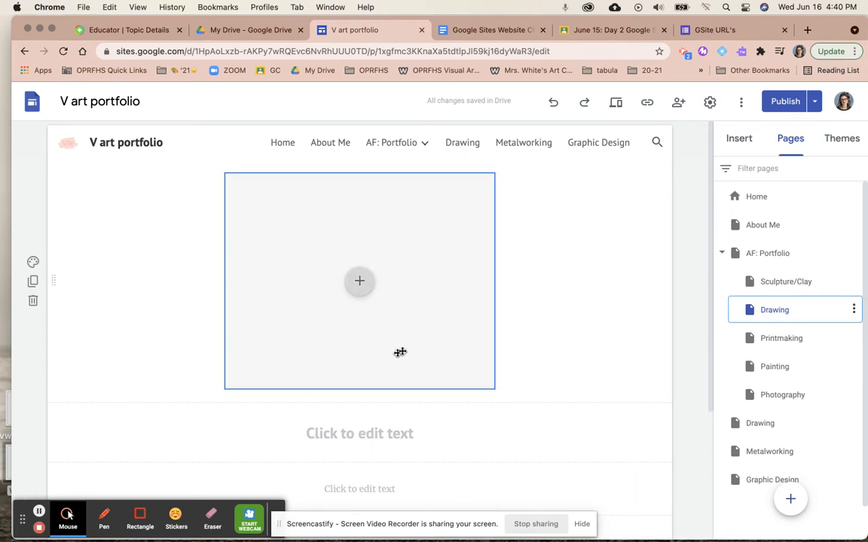
pyautogui.click(739, 141)
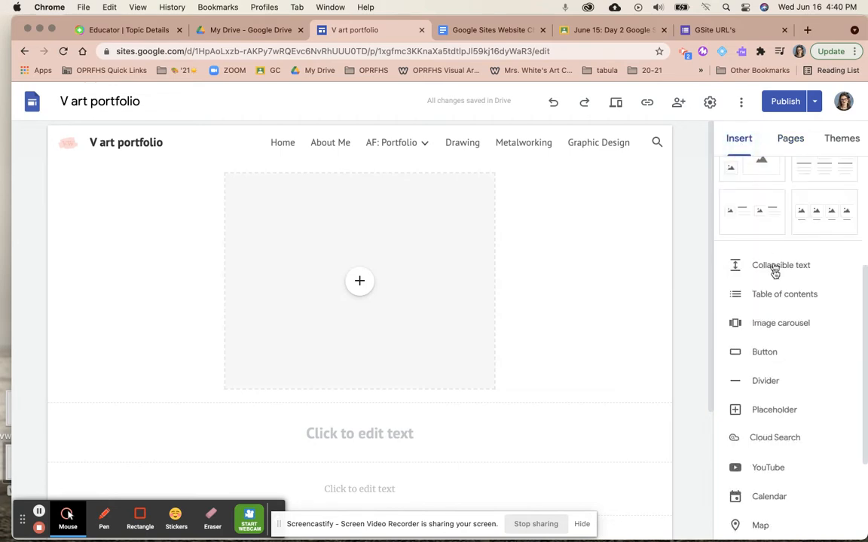
pyautogui.scroll(5, 766, 384)
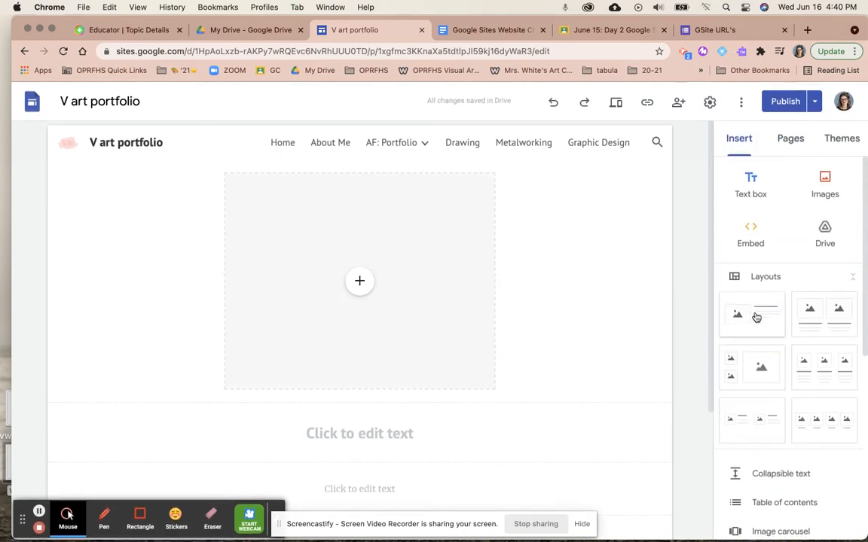
pyautogui.moveTo(757, 317); pyautogui.dragTo(324, 176)
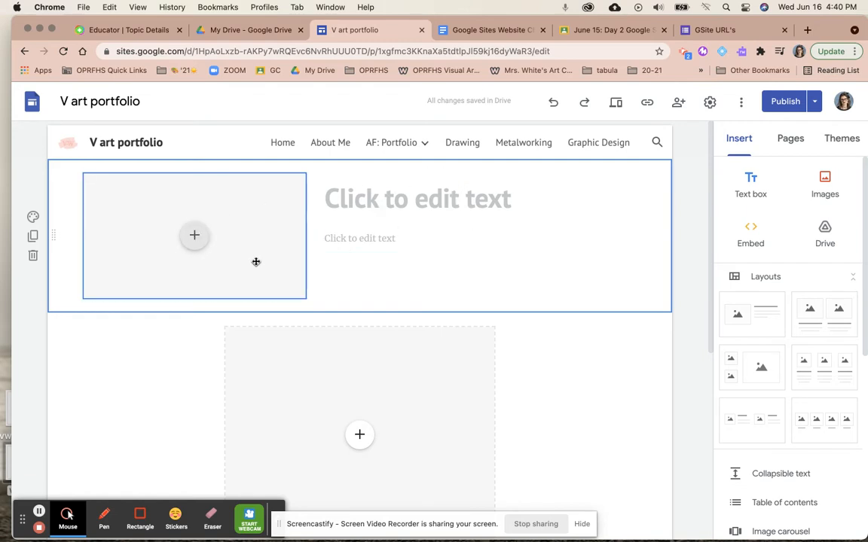
# Step: Enlarge the new layout's image placeholder to about half the page width and move its text group into a separate section directly below
pyautogui.click(286, 277)
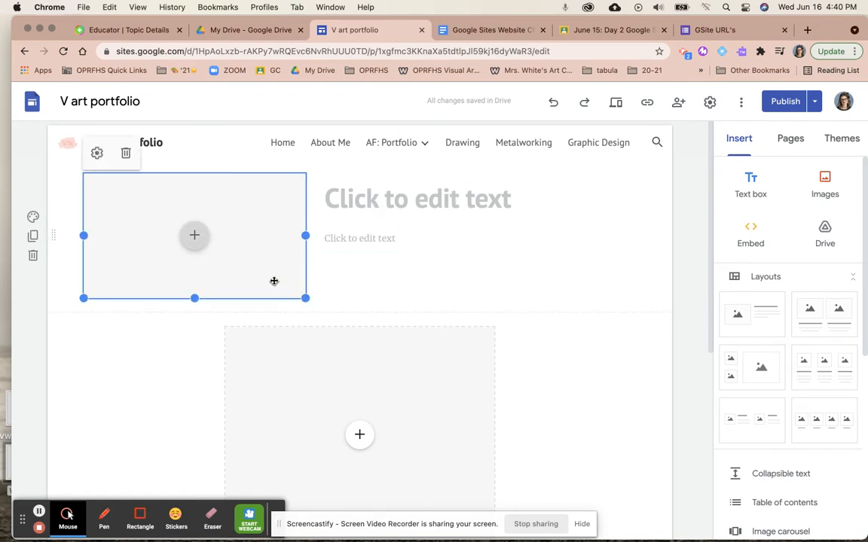
pyautogui.moveTo(304, 297); pyautogui.dragTo(409, 424)
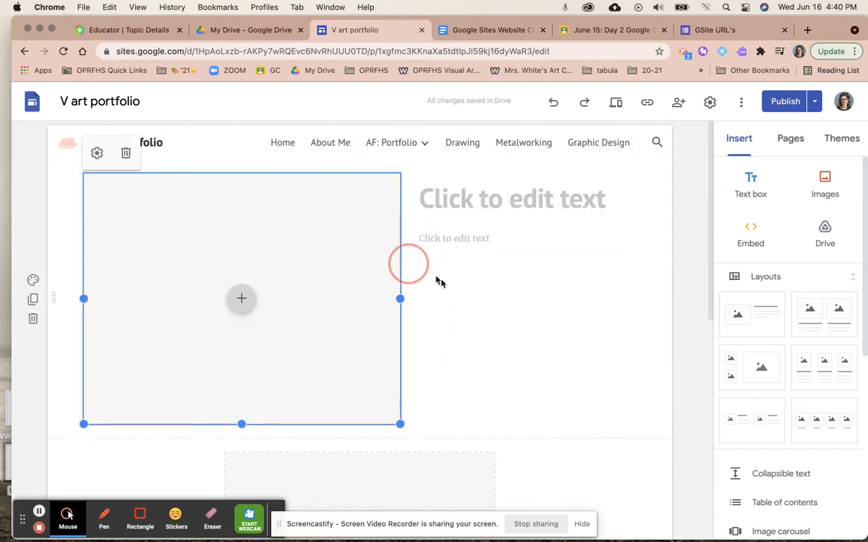
pyautogui.scroll(-5, 507, 248)
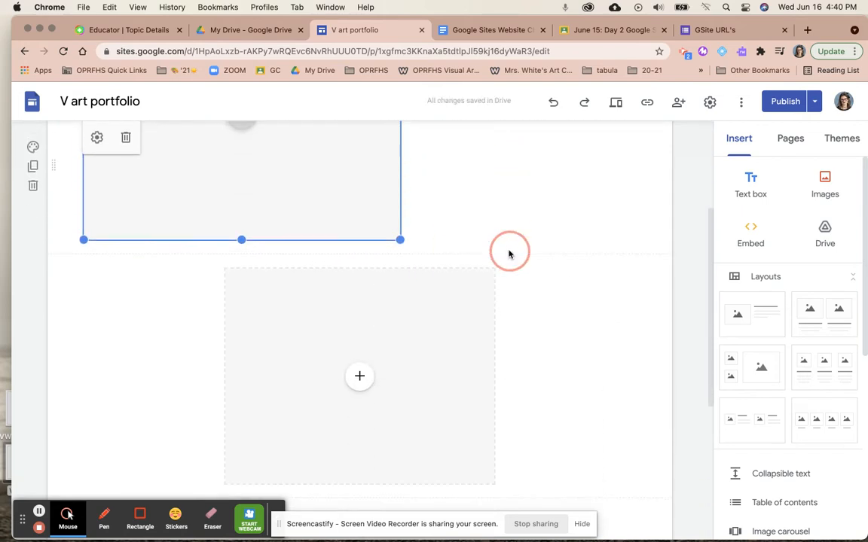
pyautogui.scroll(-2, 508, 254)
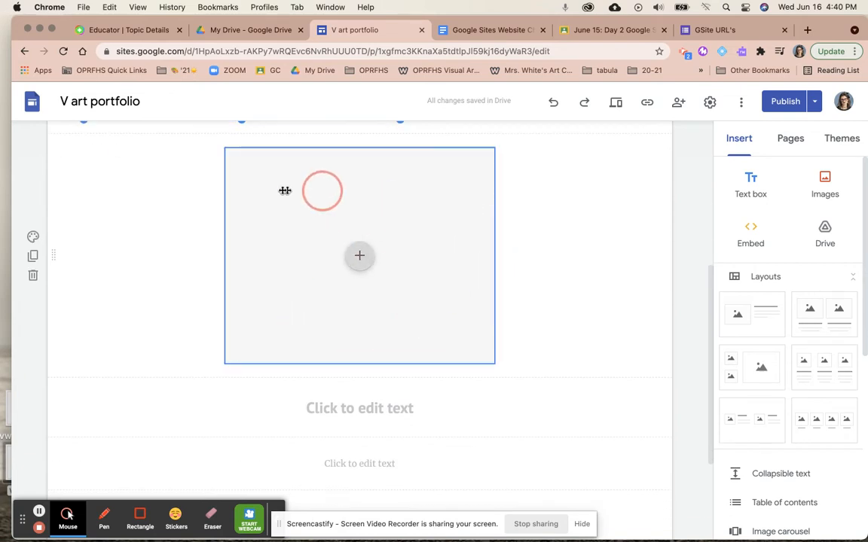
pyautogui.scroll(-2, 397, 306)
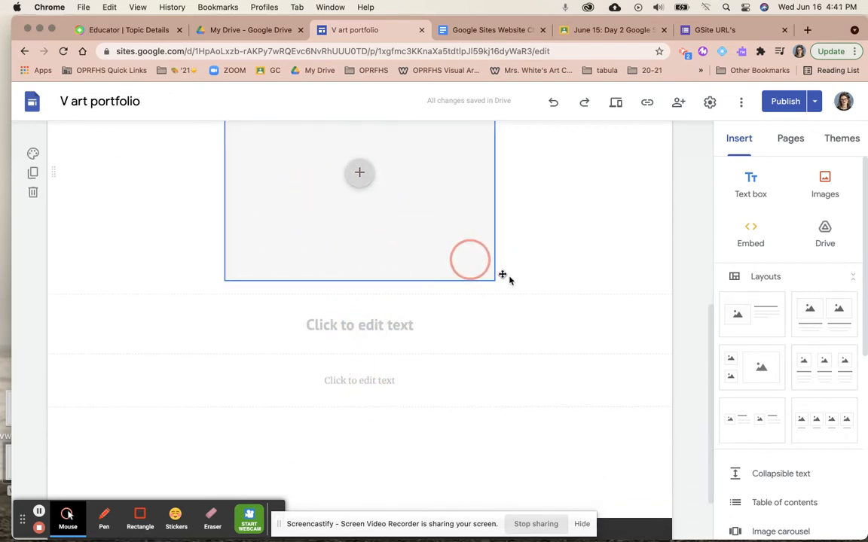
pyautogui.scroll(8, 532, 289)
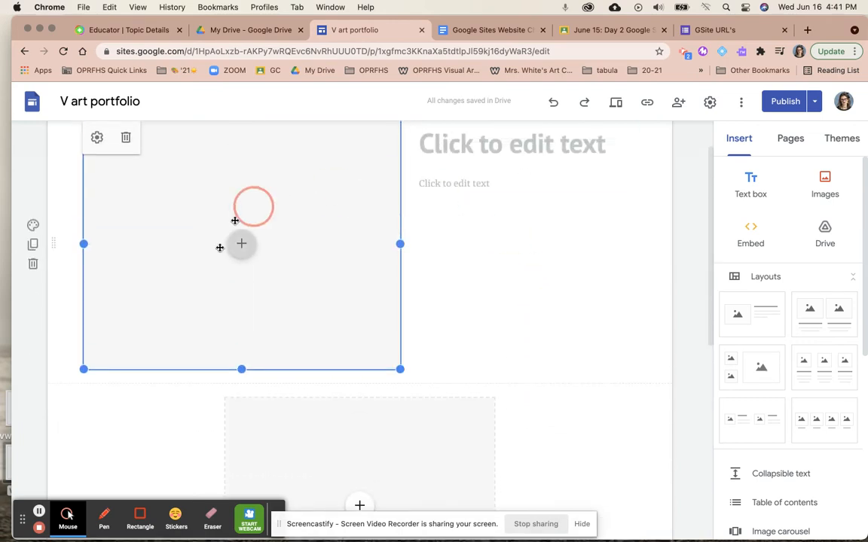
pyautogui.scroll(2, 391, 280)
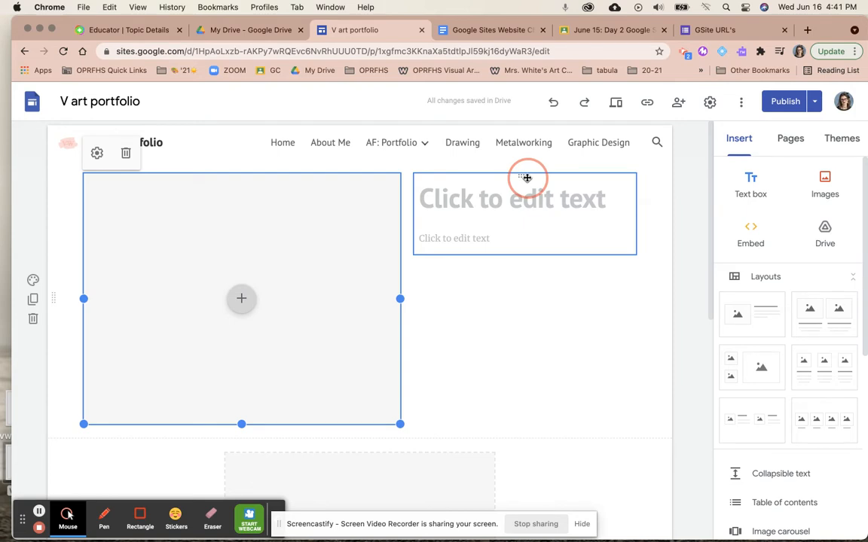
pyautogui.moveTo(527, 177); pyautogui.dragTo(265, 440)
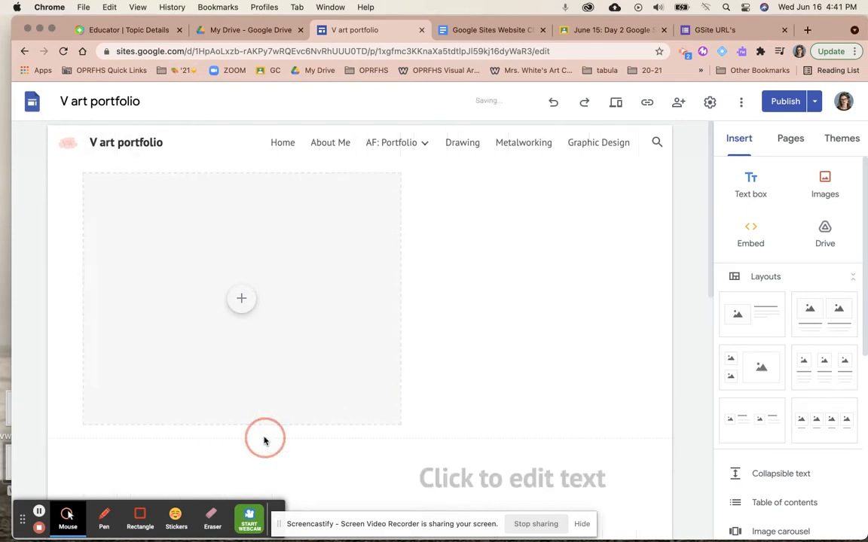
# Step: Delete the old image placeholder, title and body text sections beneath the new layout on the Drawing page
pyautogui.scroll(-5, 354, 431)
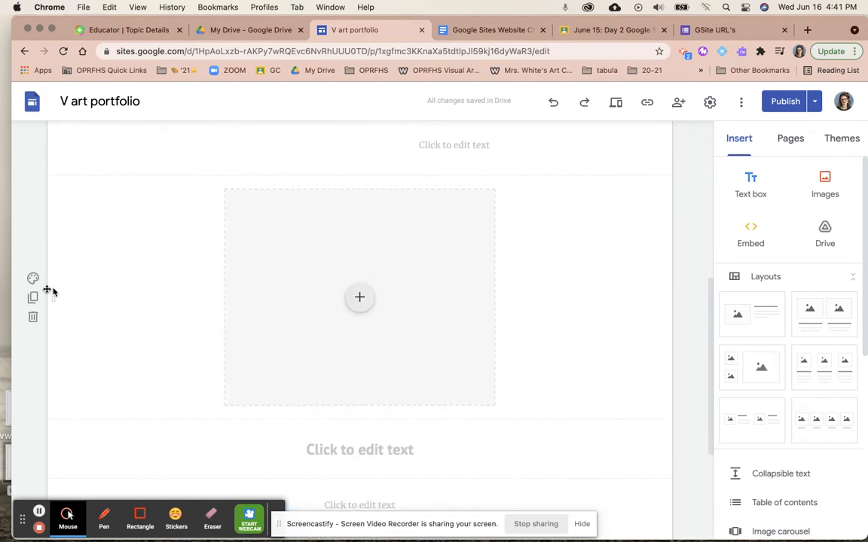
pyautogui.click(33, 316)
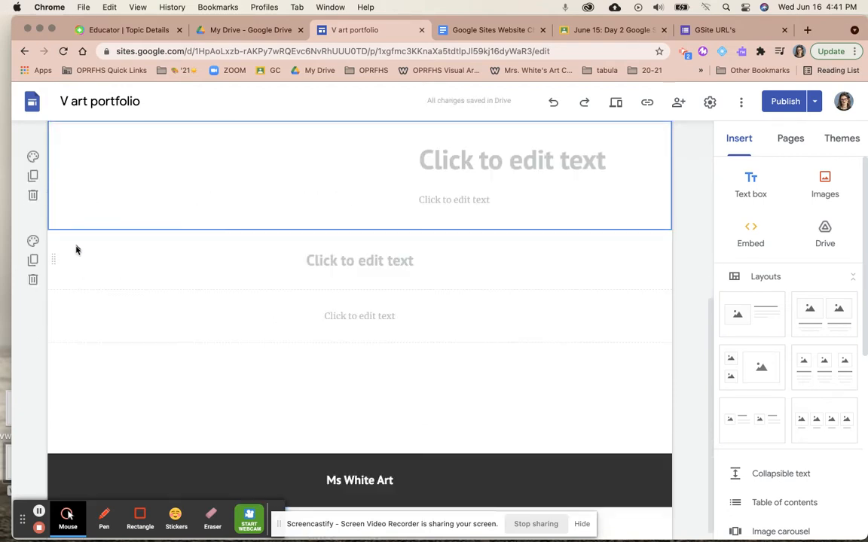
pyautogui.click(34, 282)
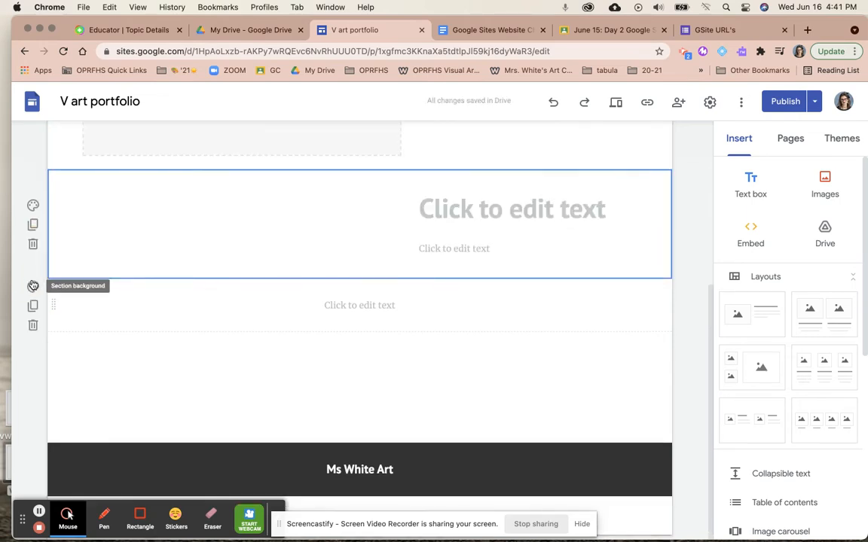
pyautogui.click(30, 293)
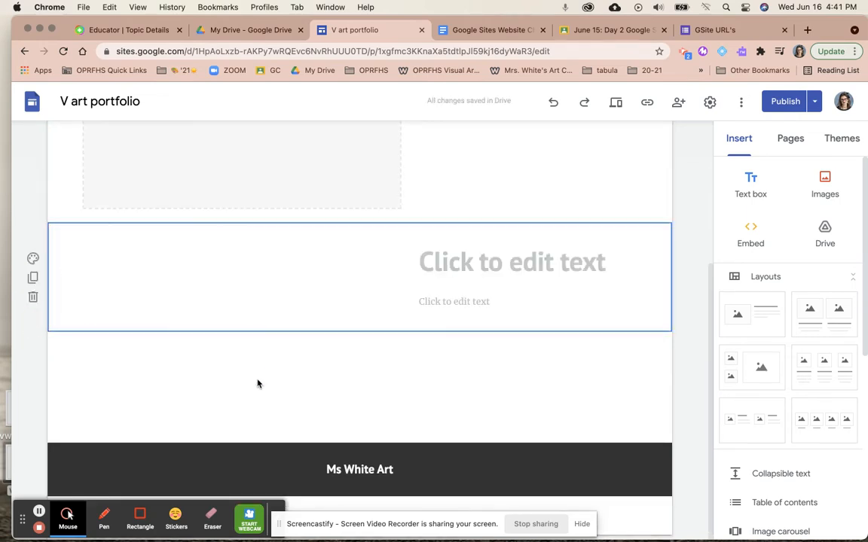
# Step: Move the large image placeholder towards the page centre and shift the text group beneath it to line up with its far edge
pyautogui.scroll(3, 298, 285)
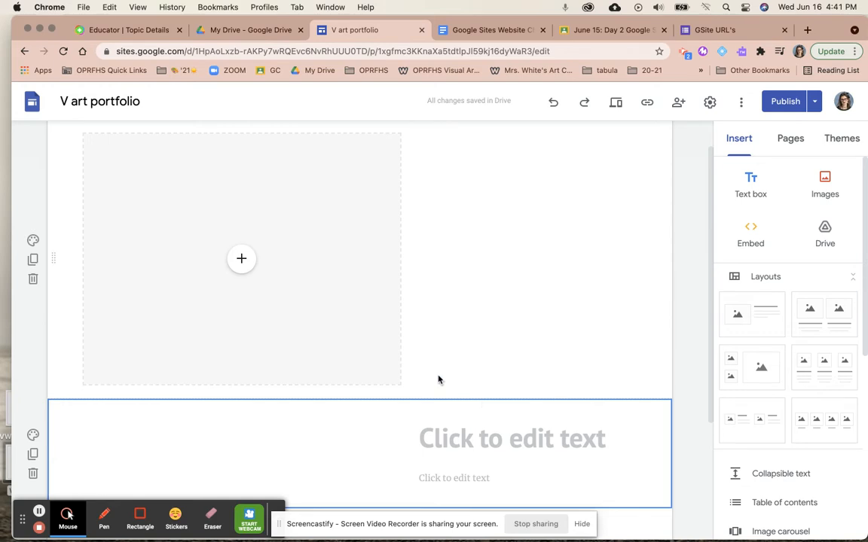
pyautogui.moveTo(349, 337); pyautogui.dragTo(387, 341)
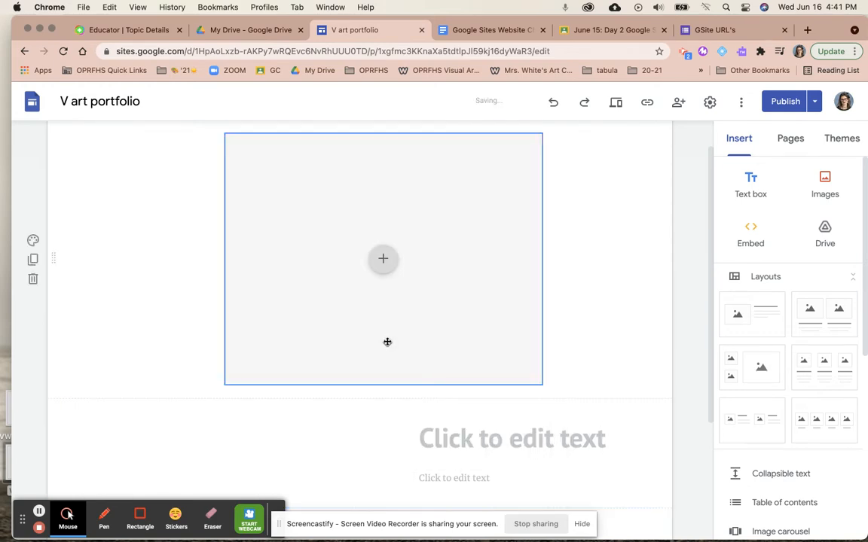
pyautogui.scroll(-2, 407, 400)
pyautogui.click(425, 388)
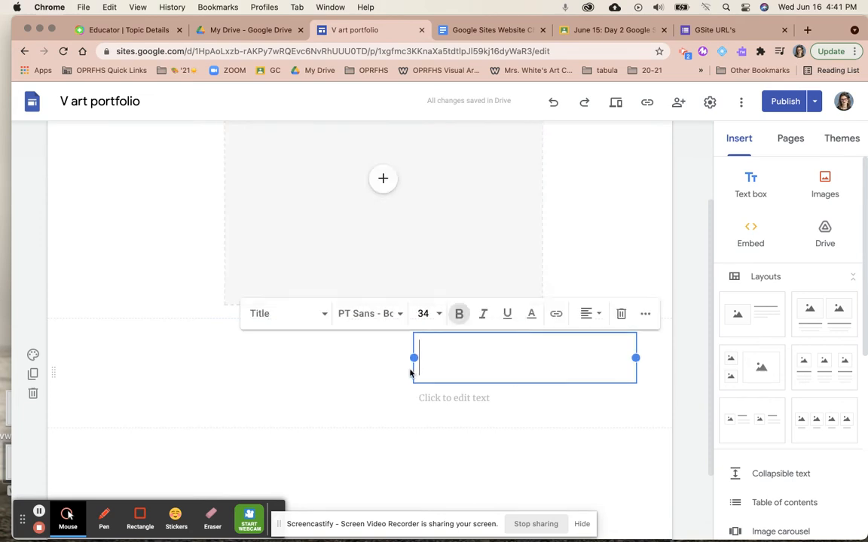
pyautogui.click(425, 389)
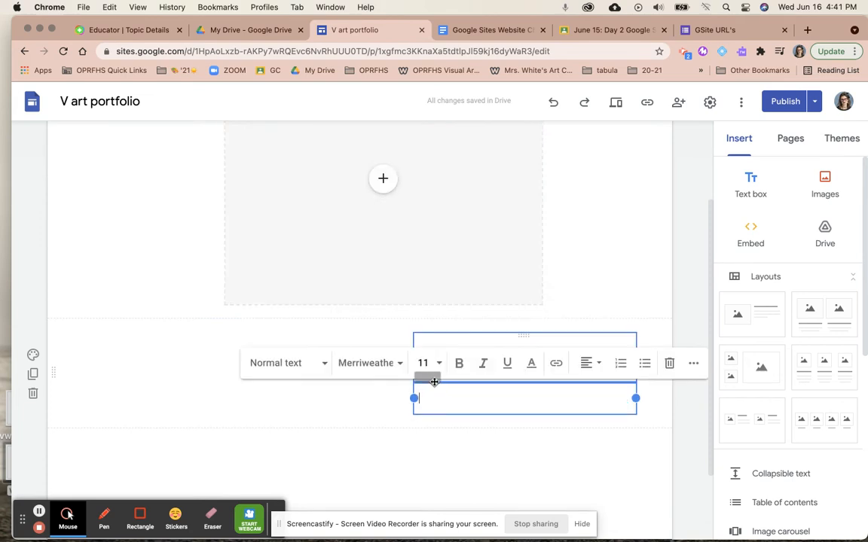
pyautogui.moveTo(434, 382); pyautogui.dragTo(434, 381)
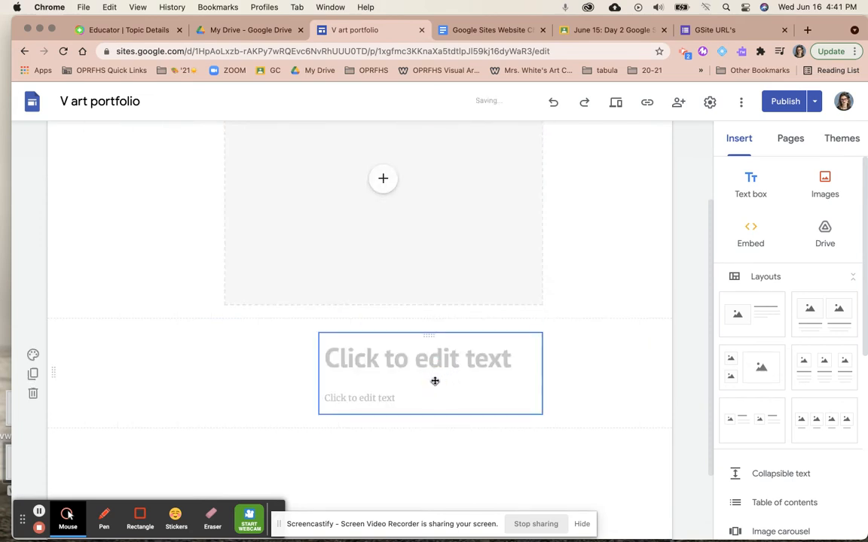
# Step: Widen the title and body text group on both sides so it extends beyond the image placeholder and sits centred on the page
pyautogui.click(321, 374)
pyautogui.moveTo(320, 375); pyautogui.dragTo(116, 372)
pyautogui.moveTo(105, 370); pyautogui.dragTo(115, 373)
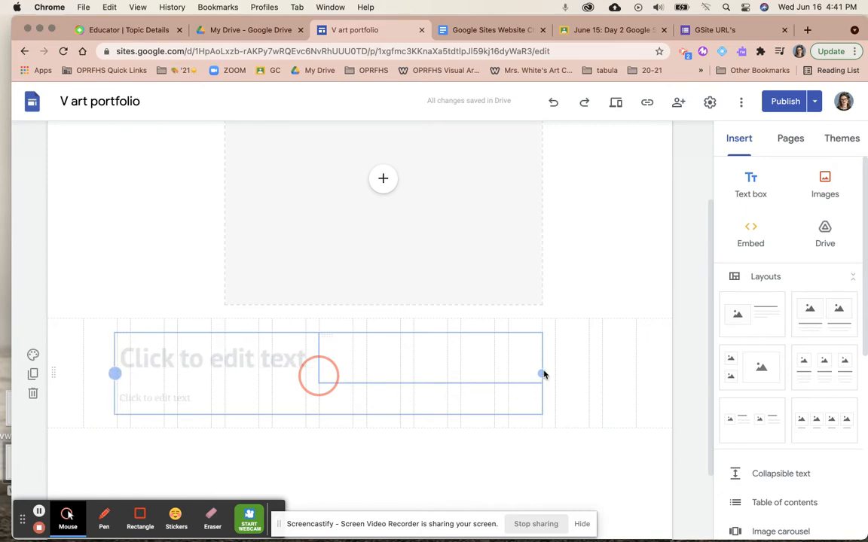
pyautogui.moveTo(539, 375); pyautogui.dragTo(594, 379)
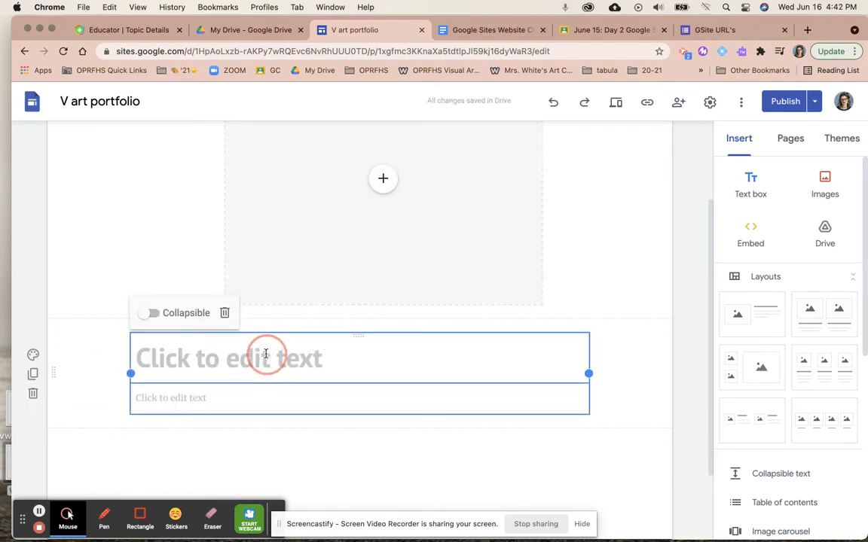
# Step: Centre-align both the title placeholder and the body text placeholder below the image on the Drawing page
pyautogui.click(331, 357)
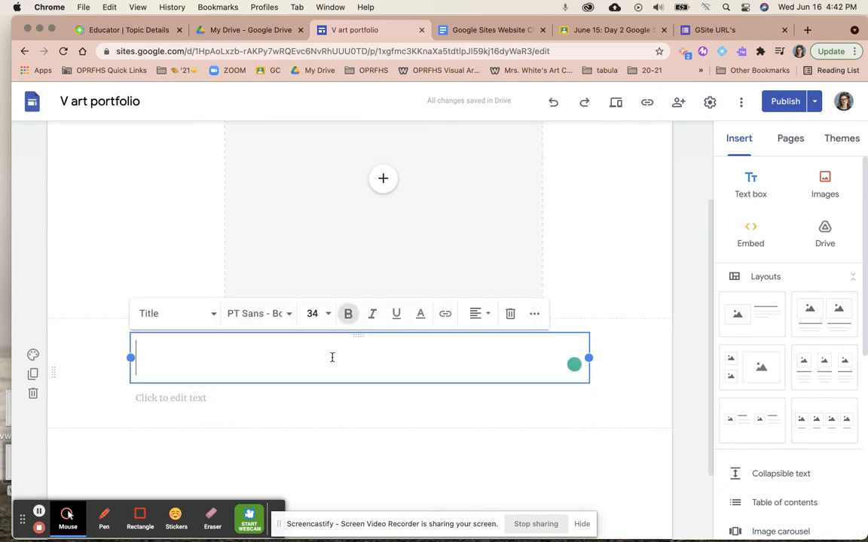
pyautogui.click(479, 320)
pyautogui.click(479, 348)
pyautogui.click(411, 399)
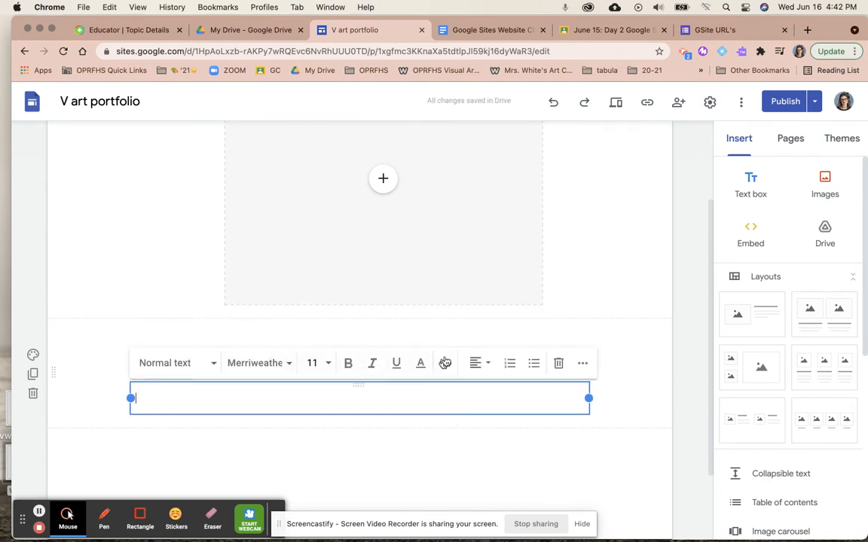
pyautogui.click(476, 363)
pyautogui.click(474, 393)
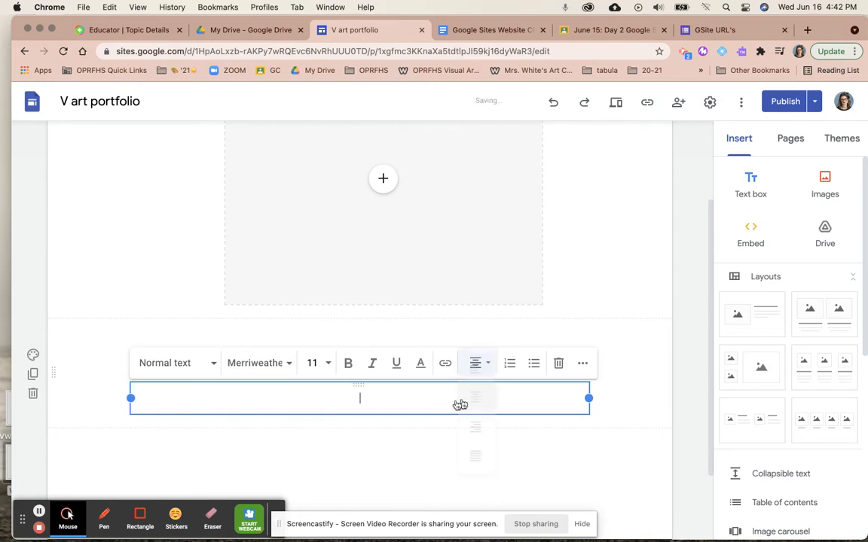
pyautogui.click(362, 347)
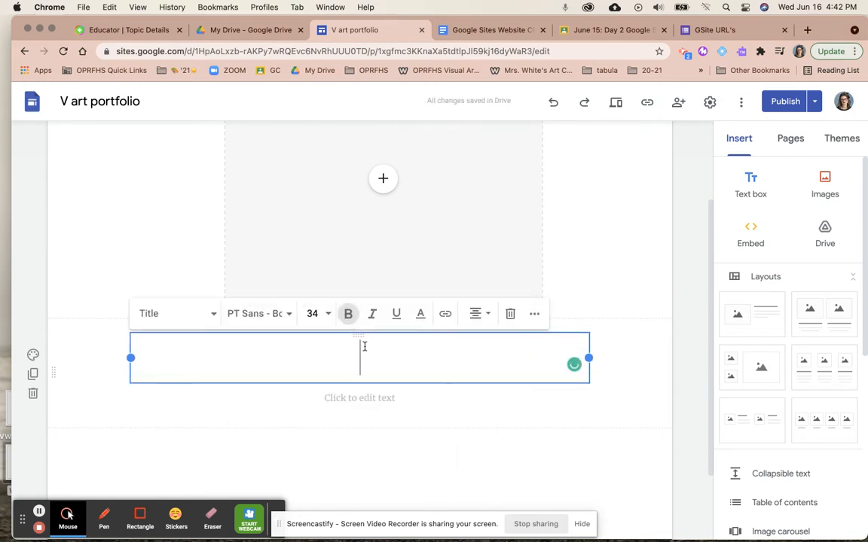
# Step: Open the Printmaking page under AF: Portfolio for editing
pyautogui.scroll(3, 674, 228)
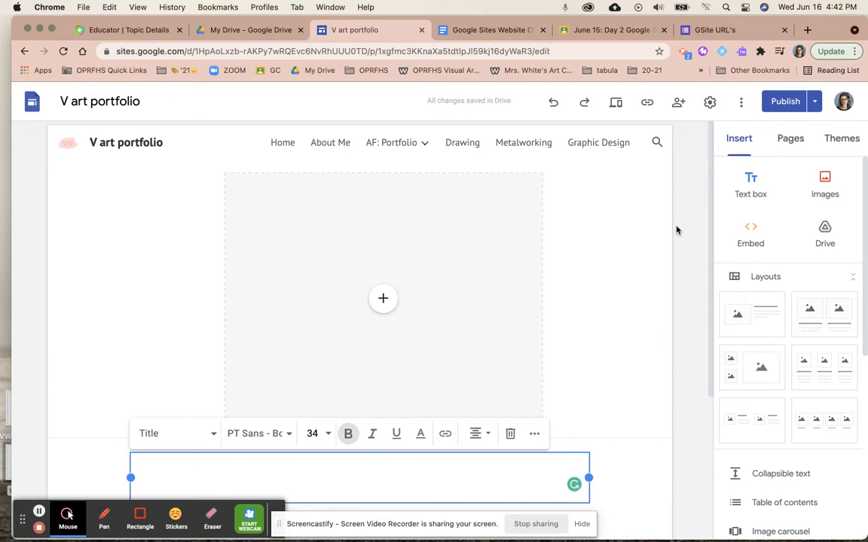
pyautogui.click(790, 139)
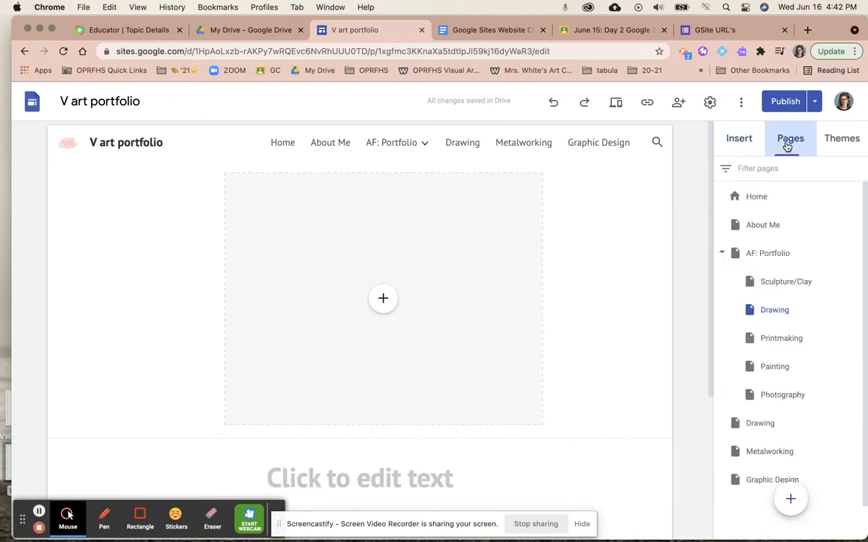
pyautogui.click(783, 340)
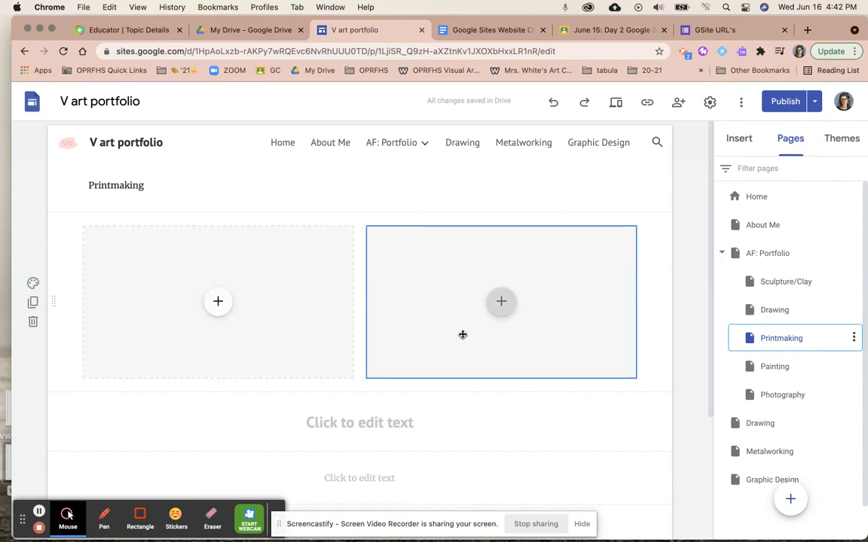
# Step: Try the two-image layout with captions above the existing placeholders on the Printmaking page, and delete the inserted section
pyautogui.click(733, 145)
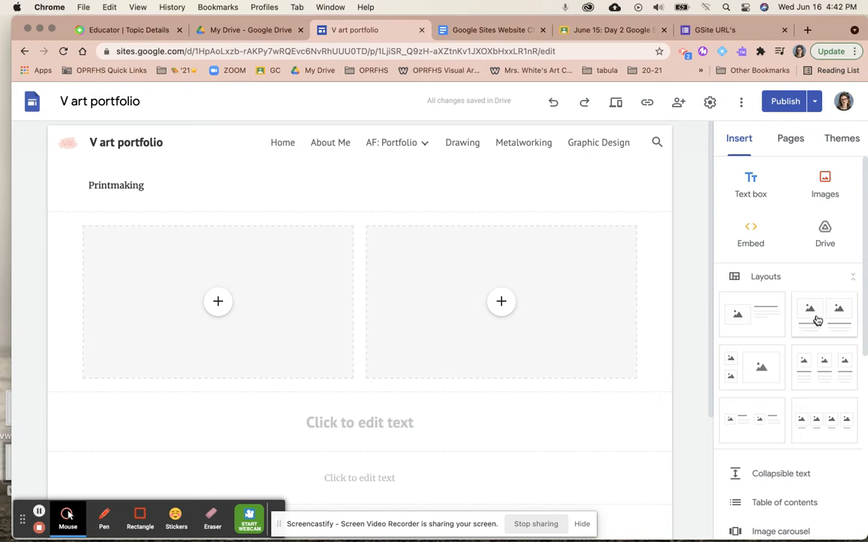
pyautogui.moveTo(819, 321); pyautogui.dragTo(425, 217)
pyautogui.click(273, 356)
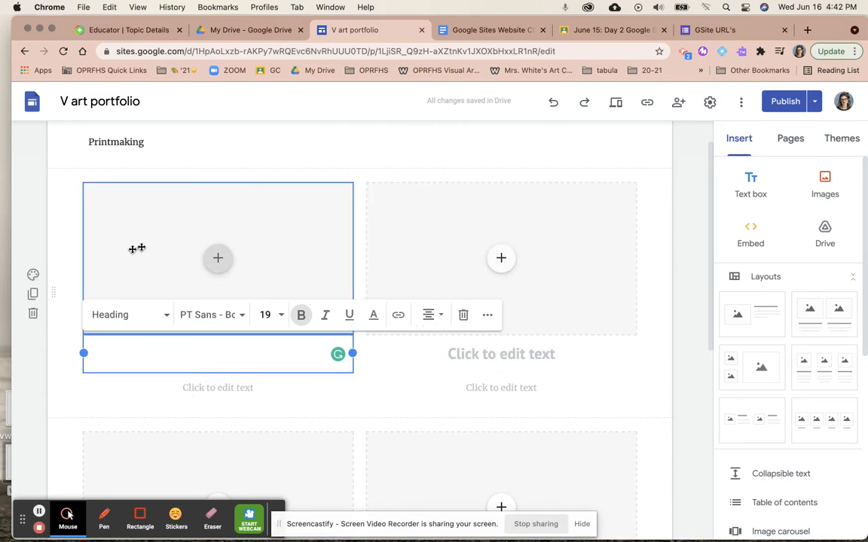
pyautogui.click(33, 315)
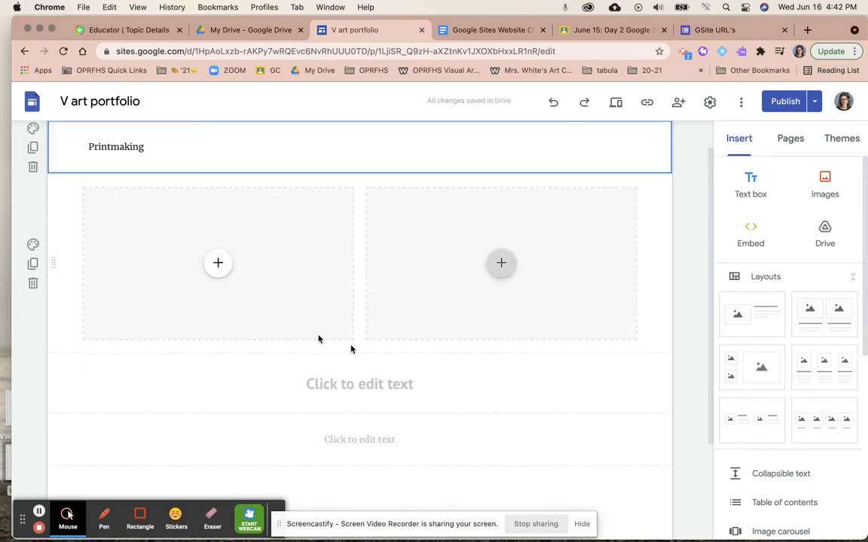
pyautogui.scroll(1, 258, 283)
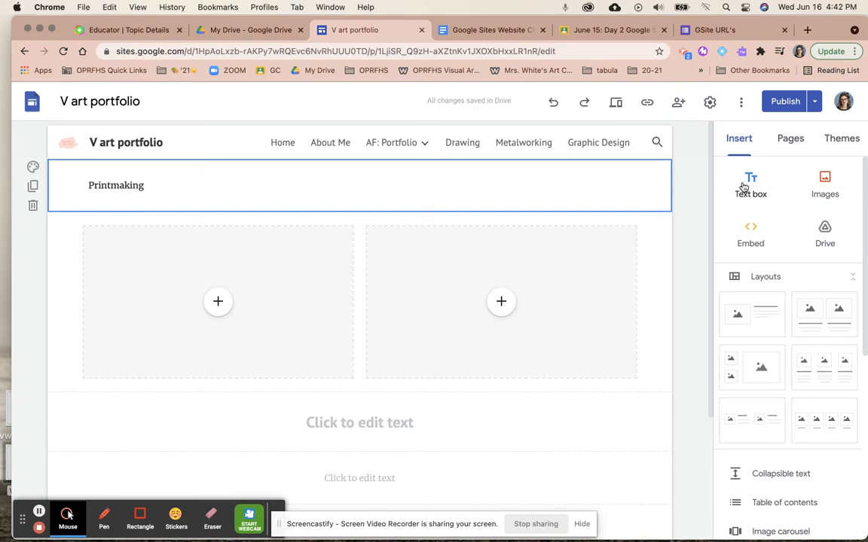
# Step: Open the Photography page under AF: Portfolio and review its image carousel and the text placeholders below it
pyautogui.click(790, 138)
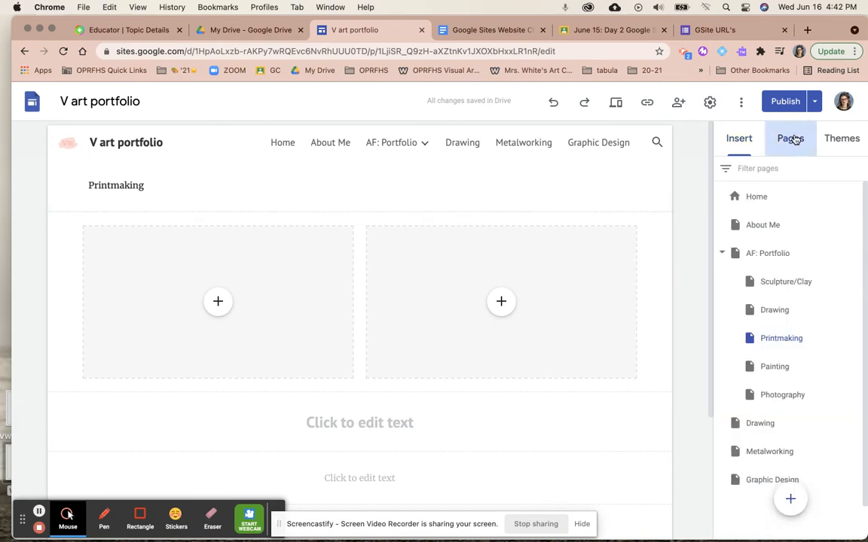
pyautogui.click(794, 397)
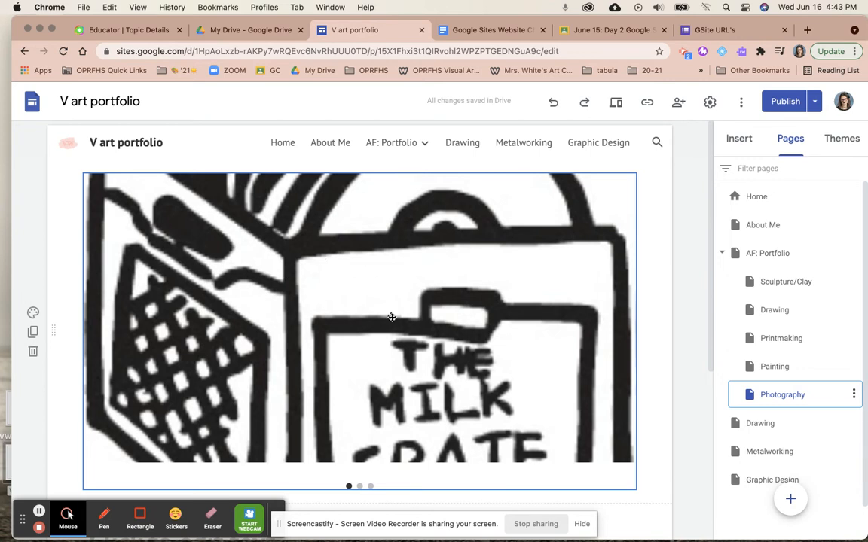
pyautogui.scroll(-5, 406, 340)
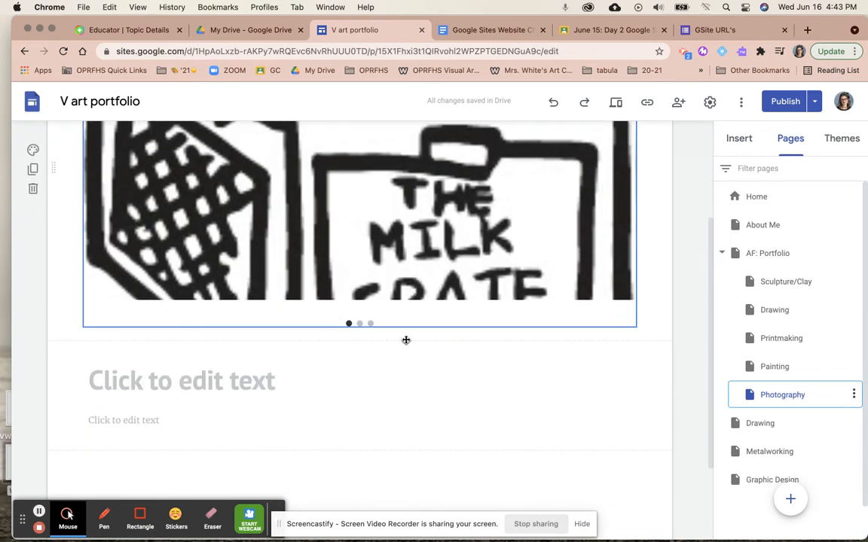
pyautogui.scroll(4, 430, 339)
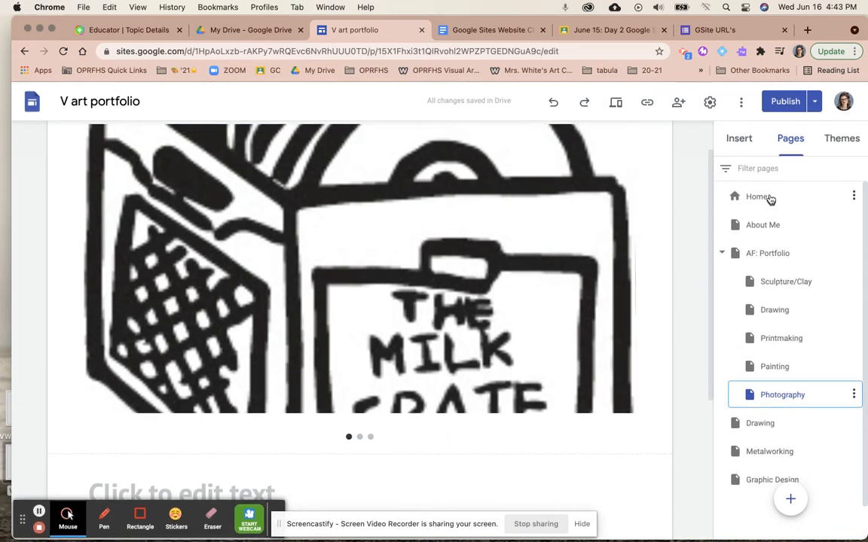
# Step: On the About Me page, insert the colourful painting from recent Google Drive images and place it between the image placeholder and the text placeholder
pyautogui.click(768, 224)
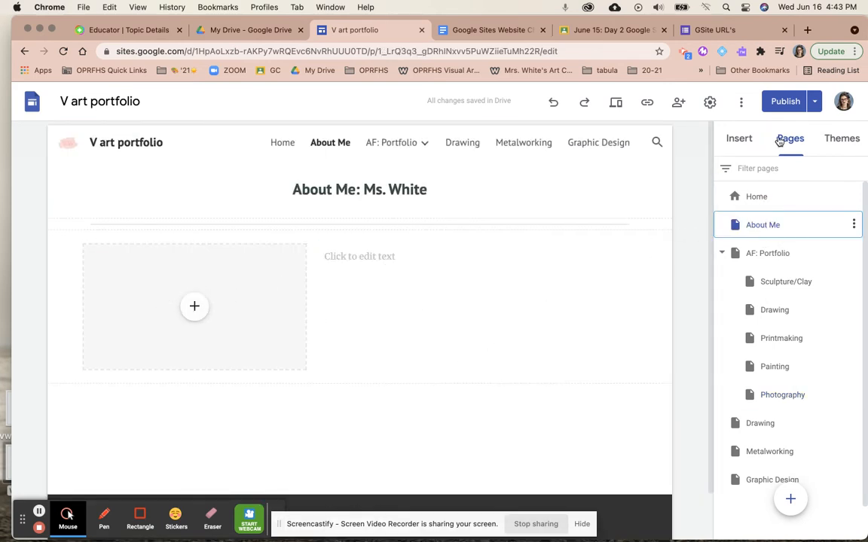
pyautogui.click(744, 143)
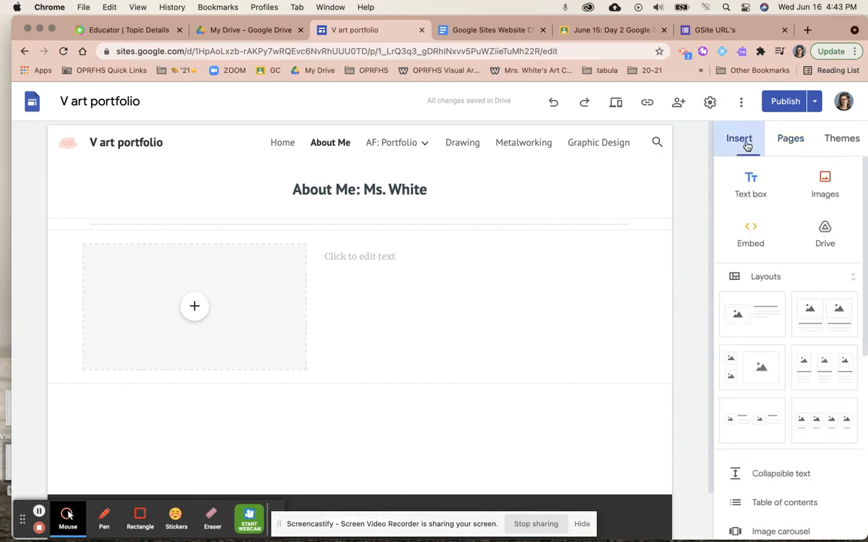
pyautogui.click(825, 181)
pyautogui.click(811, 258)
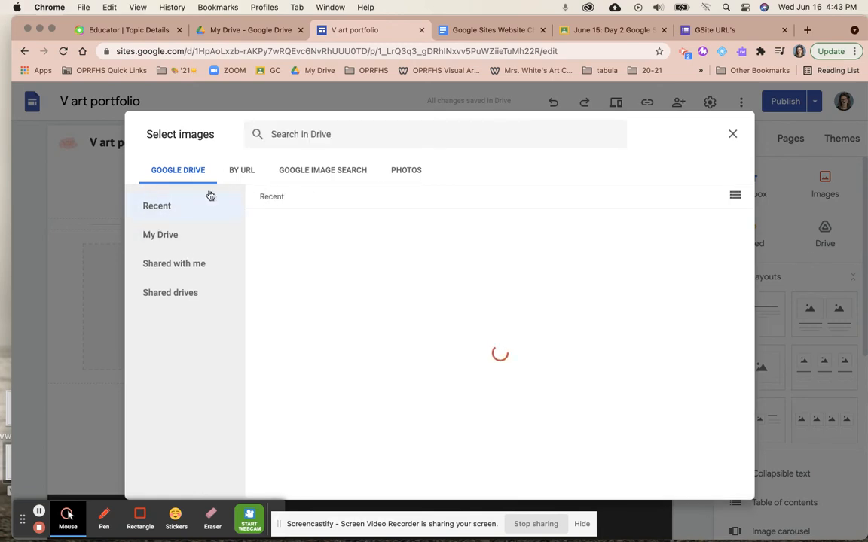
pyautogui.click(329, 413)
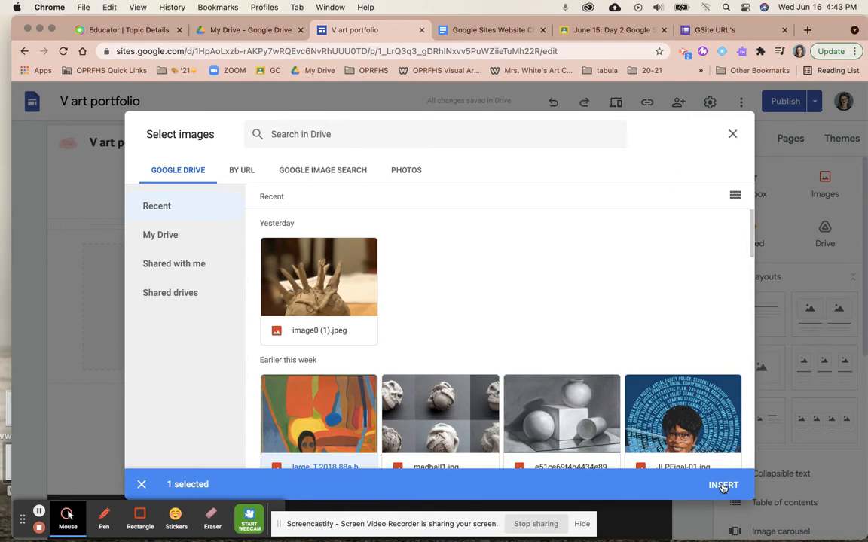
pyautogui.click(723, 486)
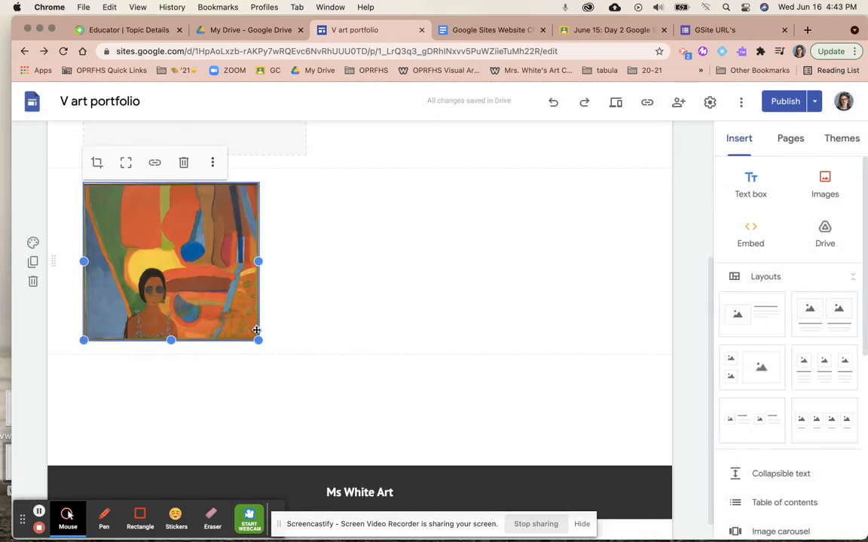
pyautogui.scroll(5, 260, 281)
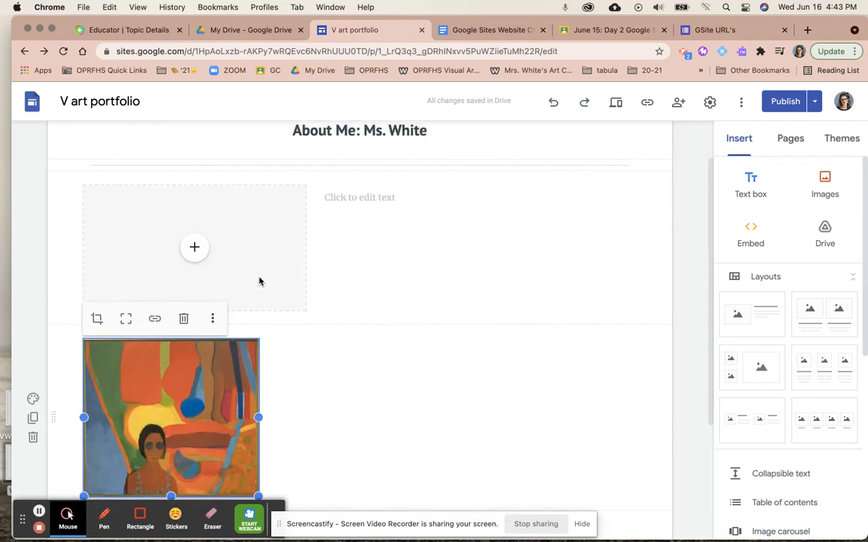
pyautogui.moveTo(248, 354)
pyautogui.mouseDown()
pyautogui.moveTo(265, 242)
pyautogui.moveTo(312, 237)
pyautogui.mouseUp()
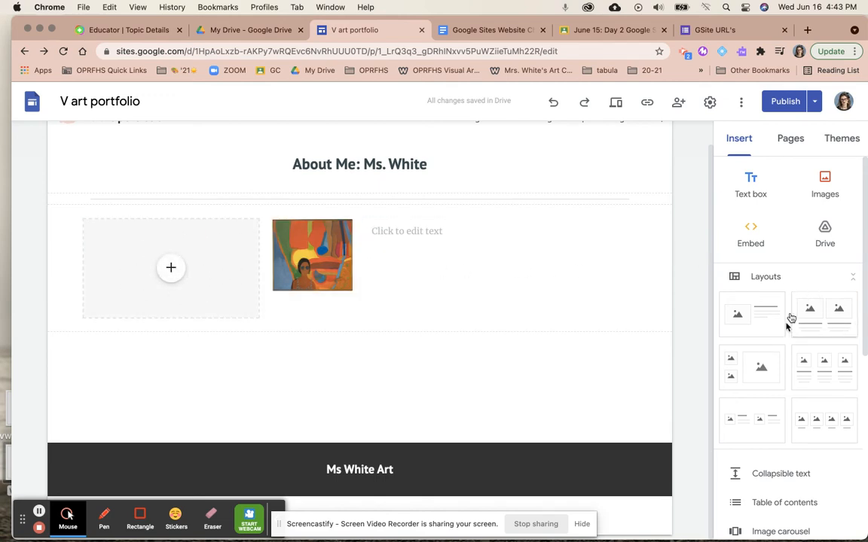
# Step: Review the elements that can be inserted on a page, from layouts and collapsible text through Docs, Slides, Forms and Charts
pyautogui.scroll(-1, 741, 363)
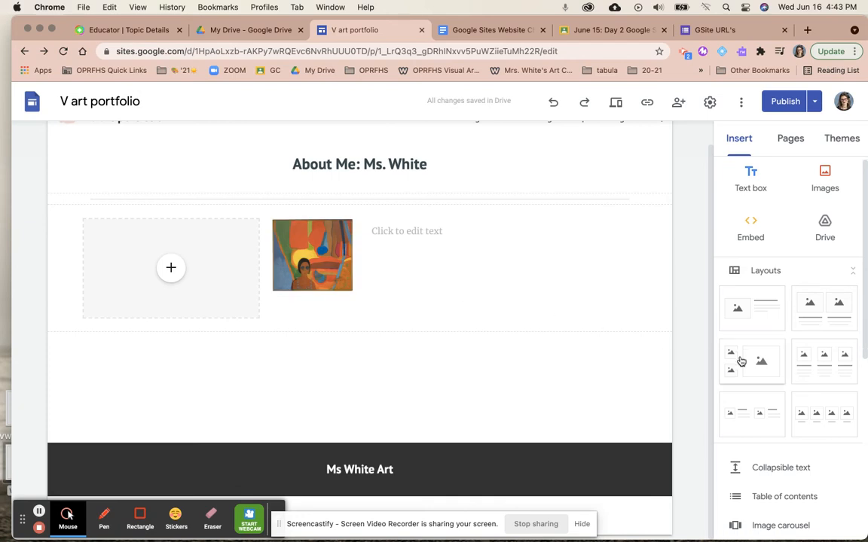
pyautogui.scroll(-3, 741, 362)
pyautogui.scroll(-3, 769, 339)
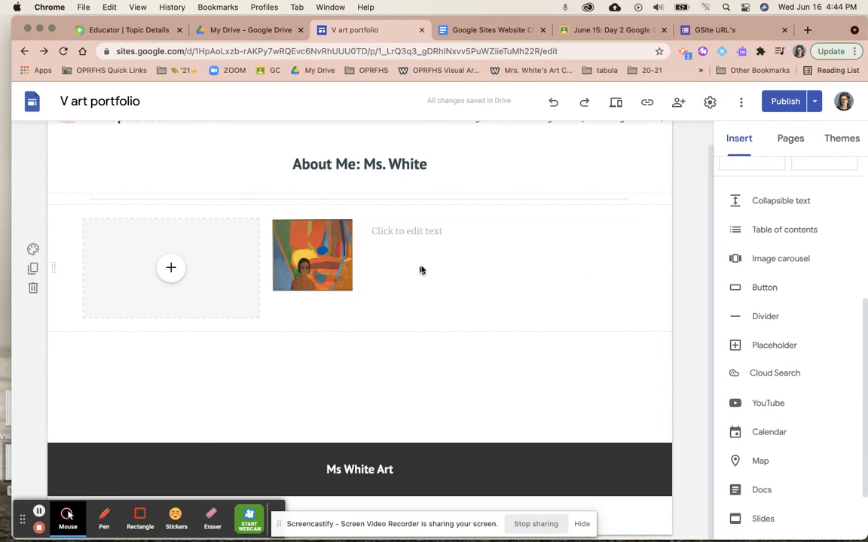
pyautogui.scroll(-1, 756, 318)
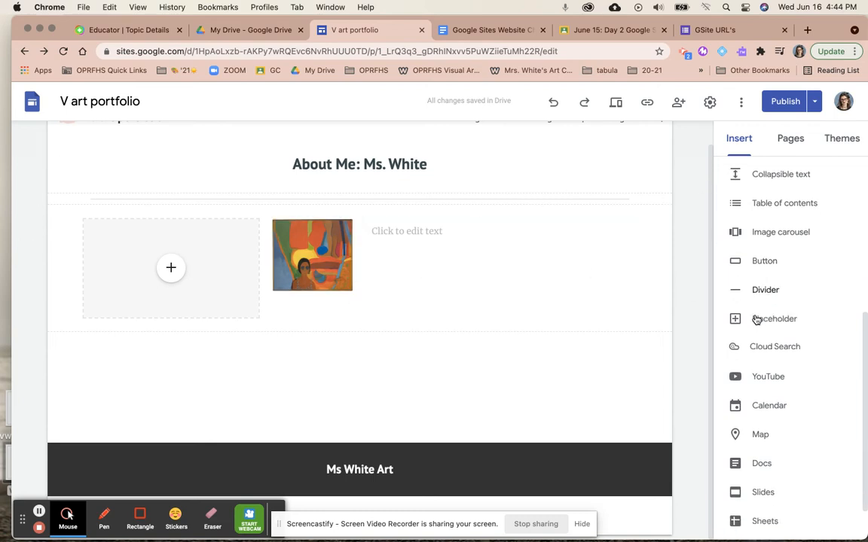
pyautogui.scroll(-2, 783, 361)
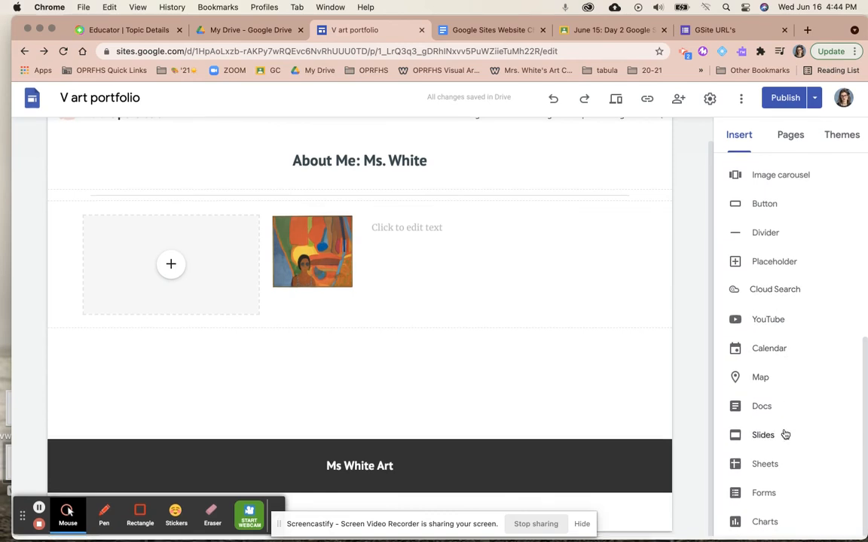
pyautogui.scroll(5, 766, 315)
pyautogui.scroll(1, 765, 315)
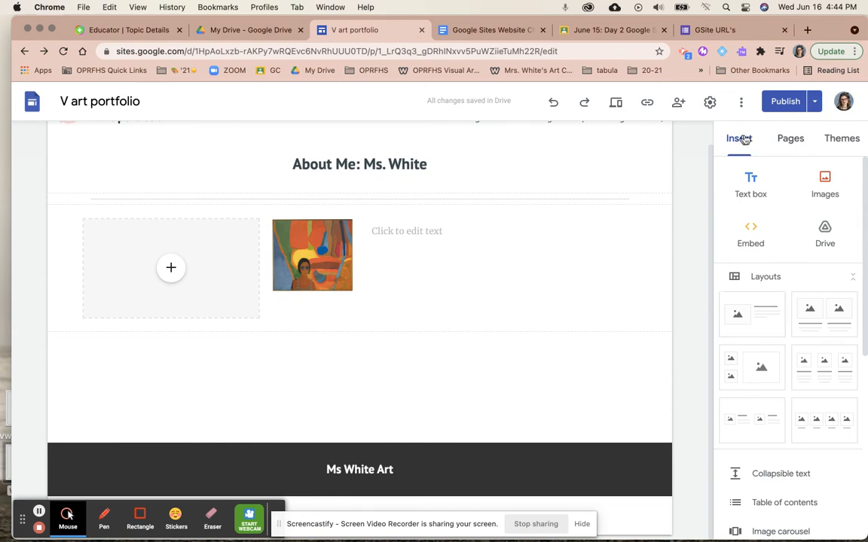
# Step: Open the Home page and apply the custom pink colour #f3cfcf to the Simple theme
pyautogui.click(786, 139)
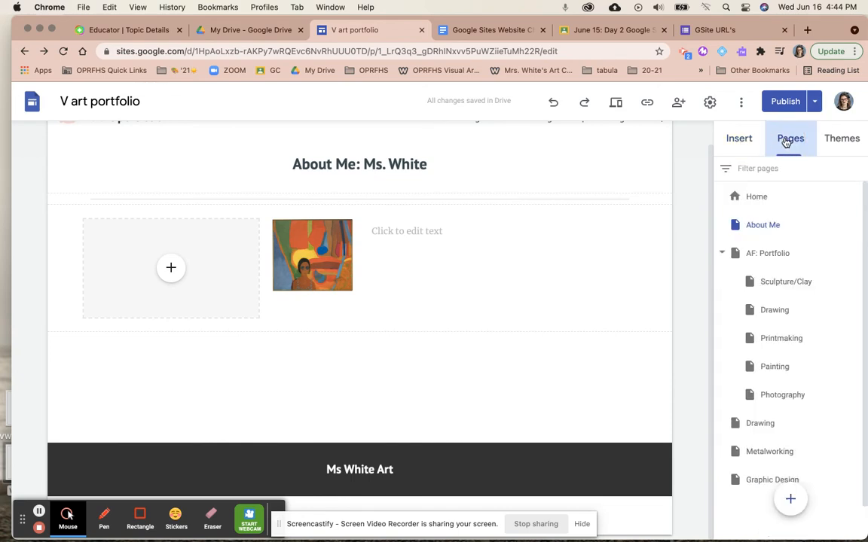
pyautogui.click(837, 197)
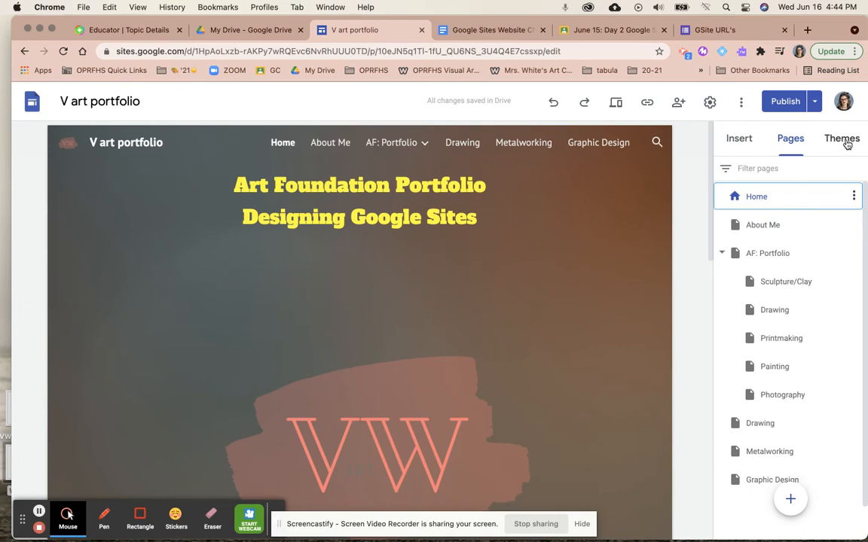
pyautogui.click(844, 140)
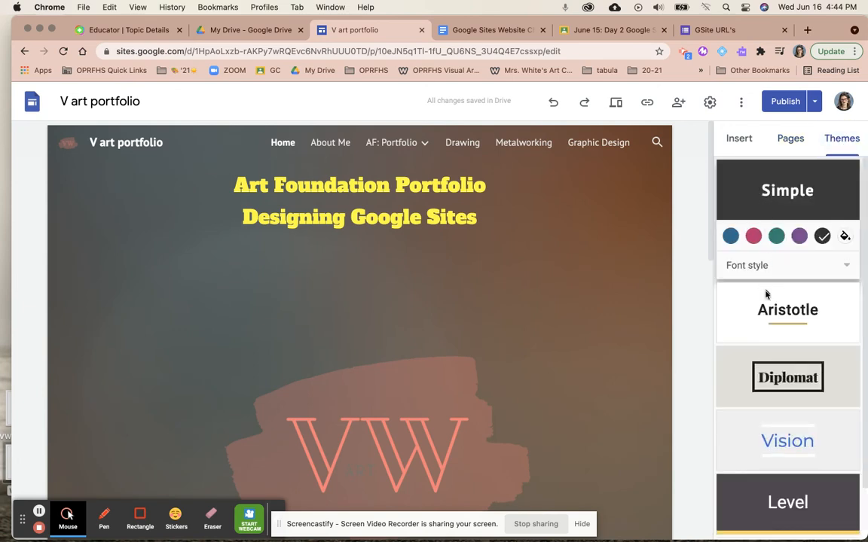
pyautogui.scroll(-2, 773, 357)
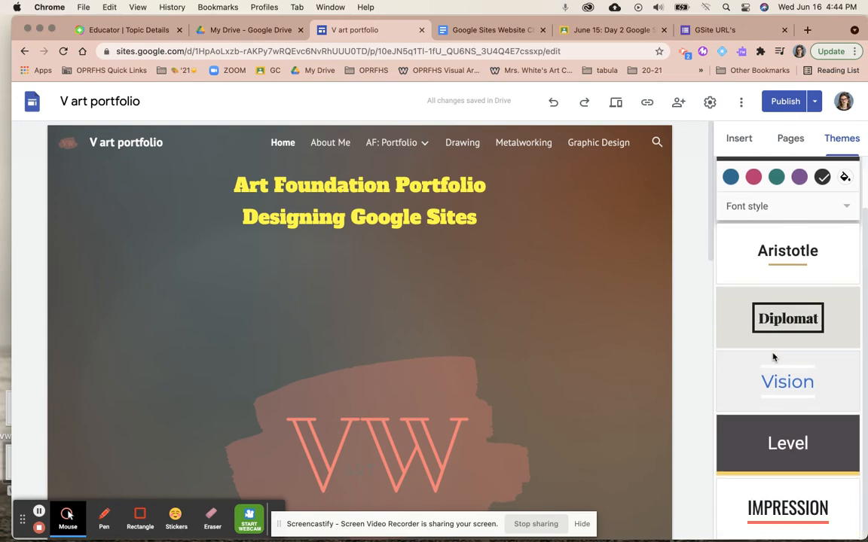
pyautogui.scroll(2, 777, 269)
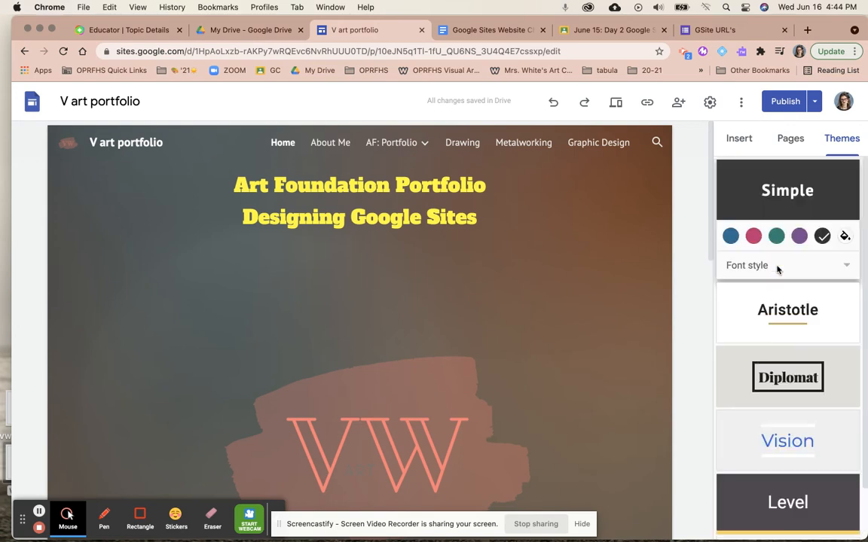
pyautogui.scroll(-15, 554, 290)
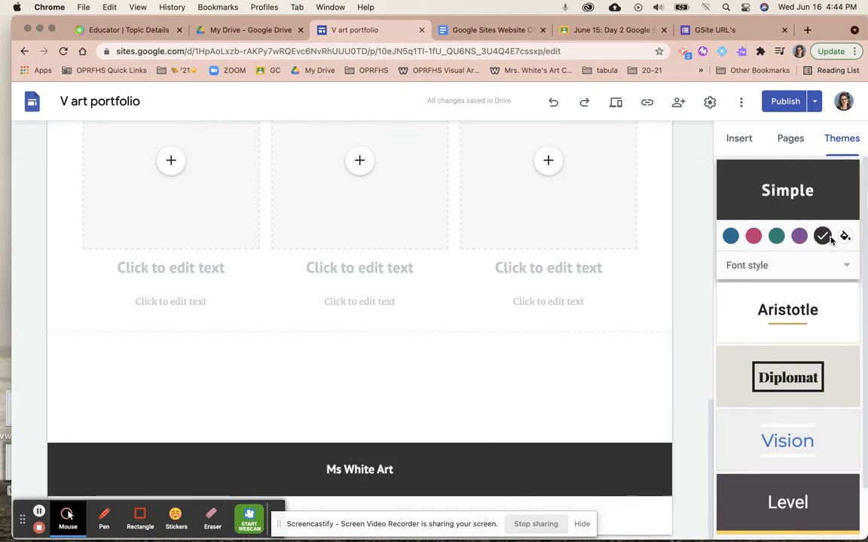
pyautogui.click(845, 236)
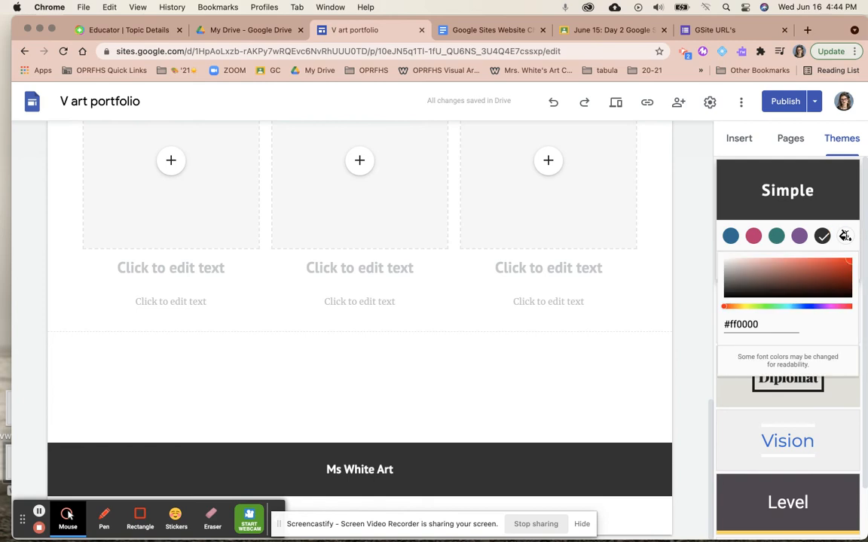
pyautogui.click(744, 263)
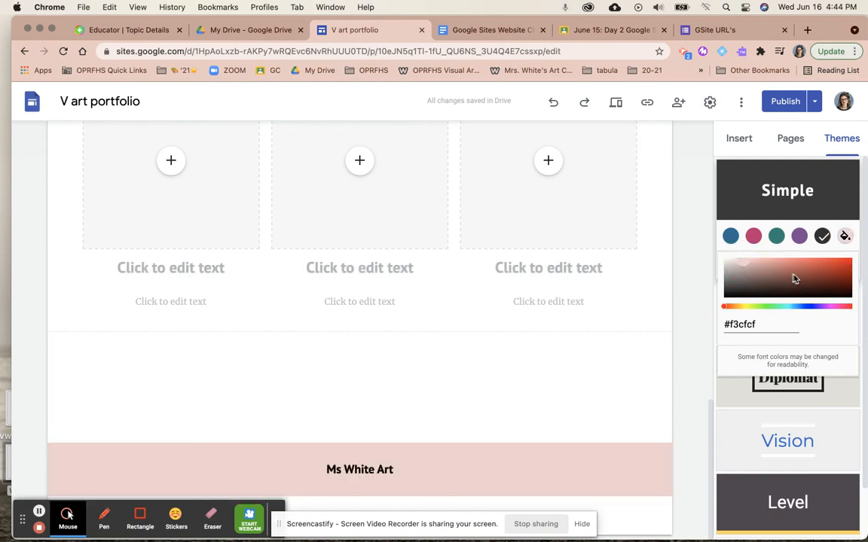
pyautogui.click(844, 234)
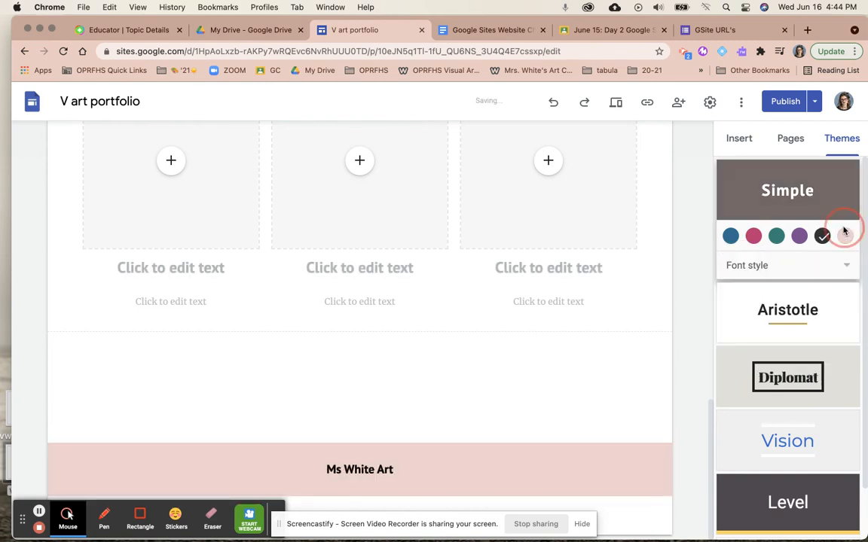
# Step: Set the Simple theme's font style to Light and check the Home page's header, placeholders and footer
pyautogui.click(764, 271)
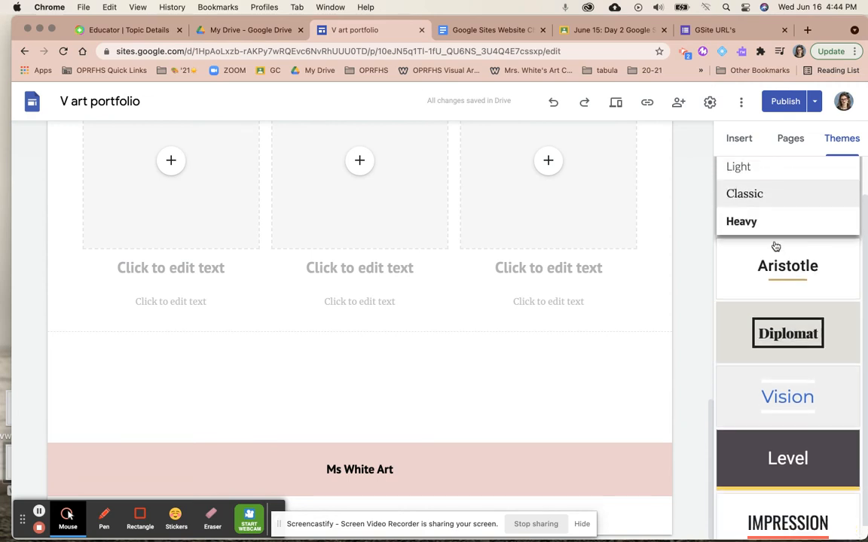
pyautogui.click(742, 215)
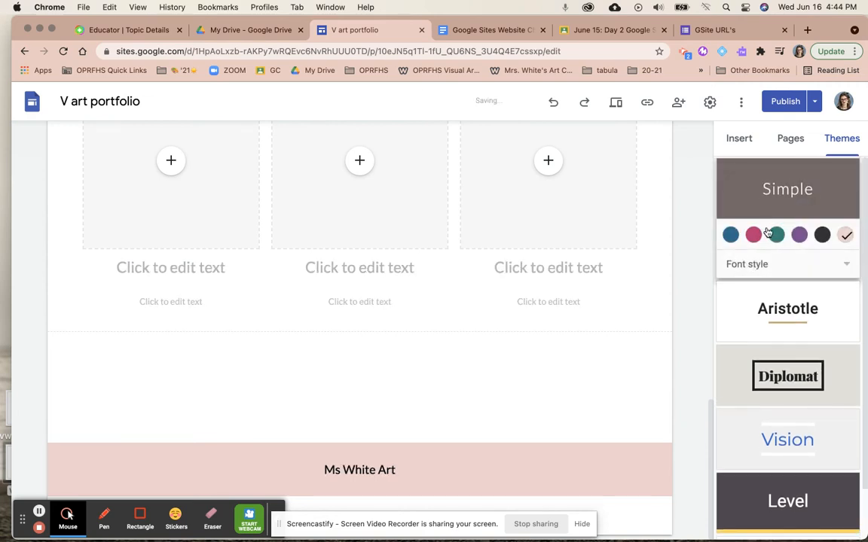
pyautogui.scroll(15, 575, 362)
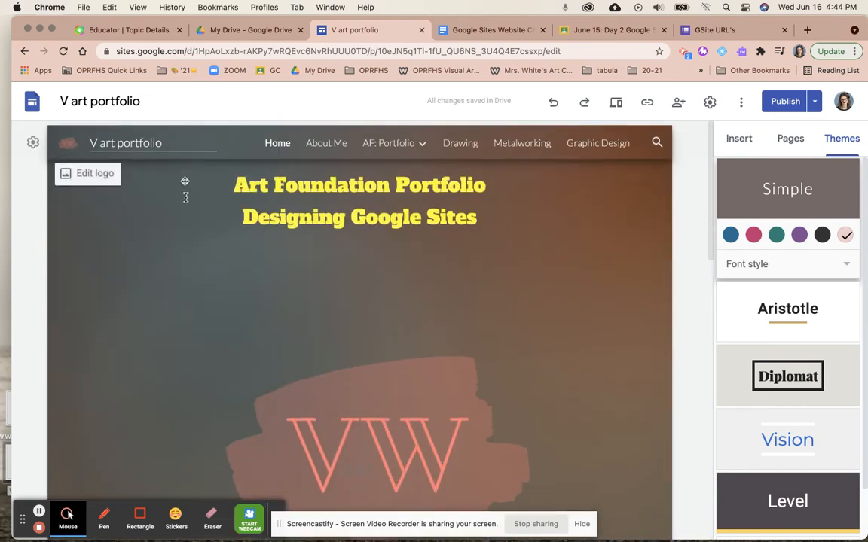
pyautogui.scroll(-15, 236, 275)
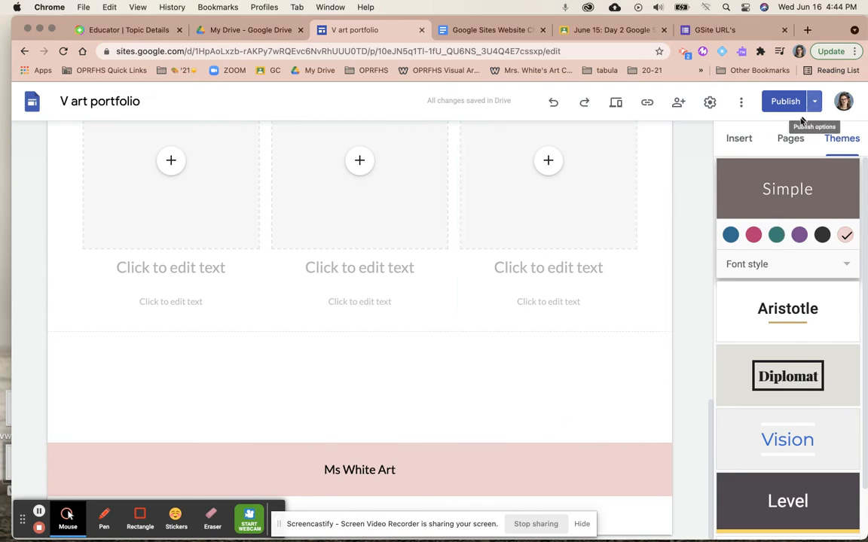
# Step: Look over the Home page's VW header banner, the Sculpture/Clay, Drawing and Painting images, and the placeholders below, with the page list open
pyautogui.click(790, 138)
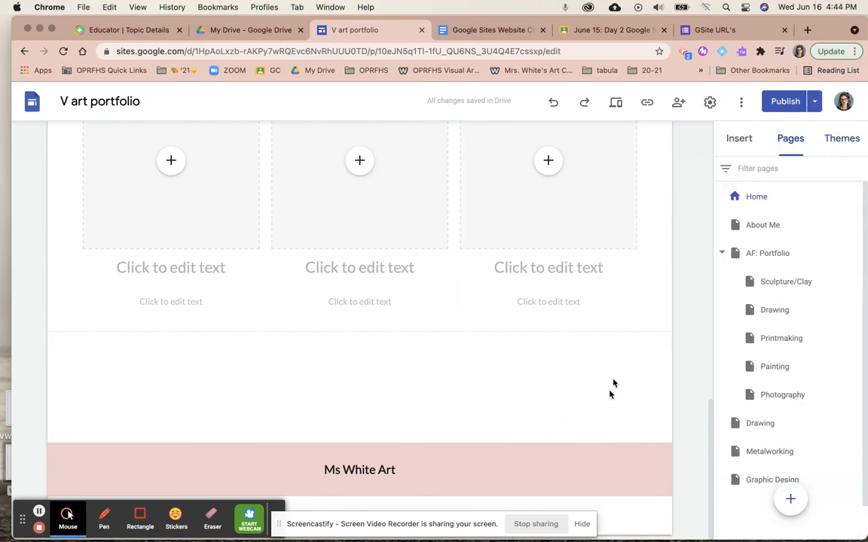
pyautogui.scroll(3, 611, 410)
pyautogui.scroll(5, 613, 409)
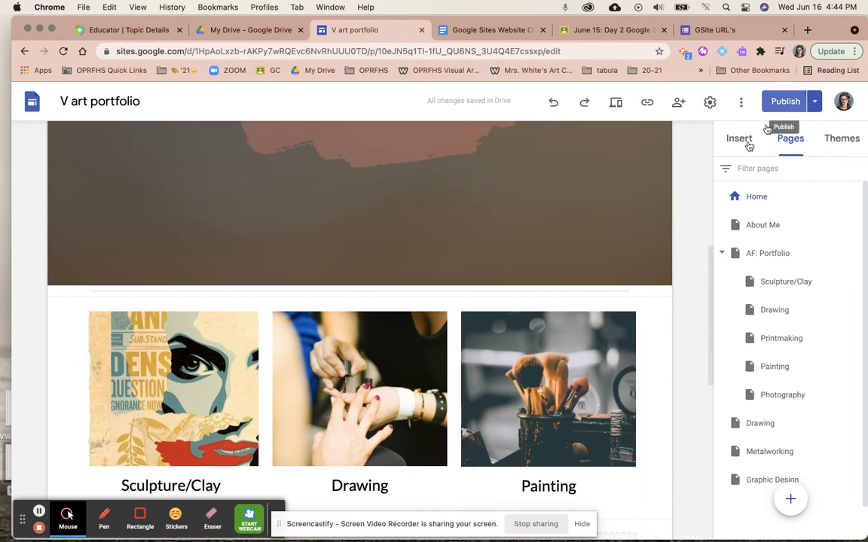
pyautogui.scroll(-2, 418, 345)
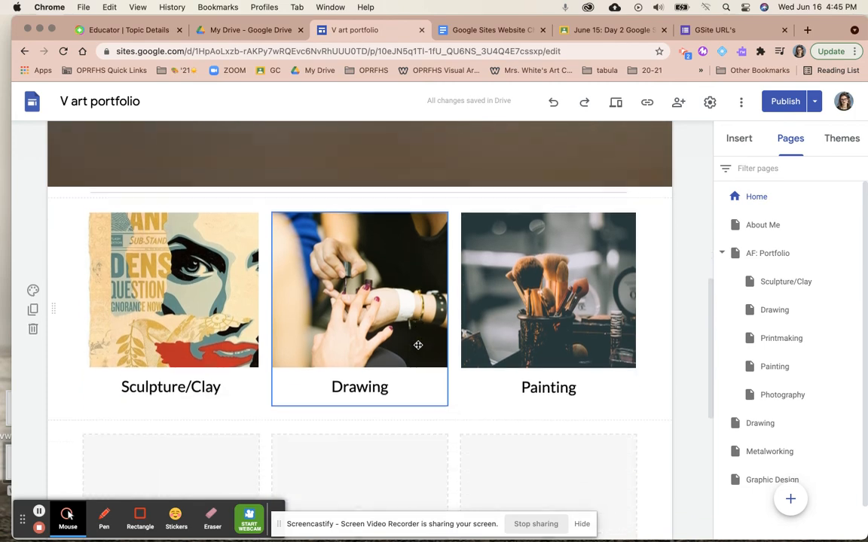
pyautogui.scroll(3, 216, 295)
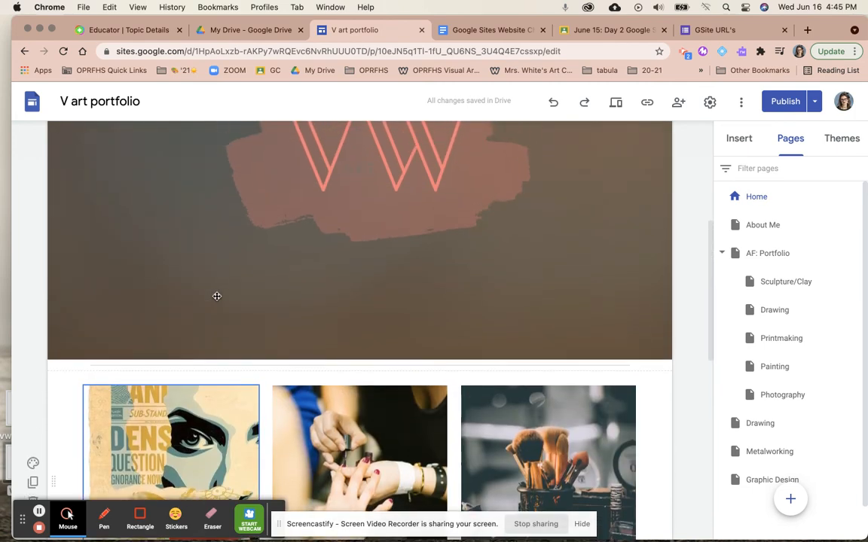
pyautogui.scroll(3, 216, 296)
pyautogui.scroll(-3, 216, 296)
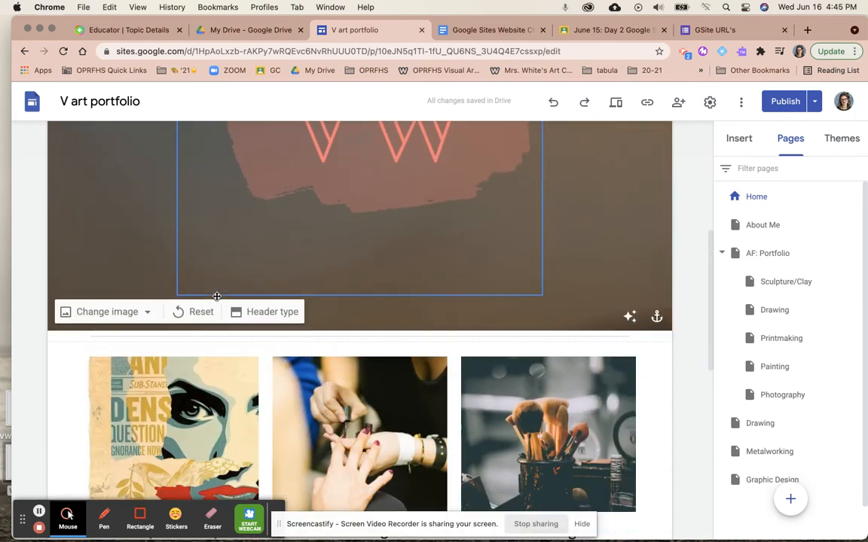
pyautogui.scroll(4, 221, 325)
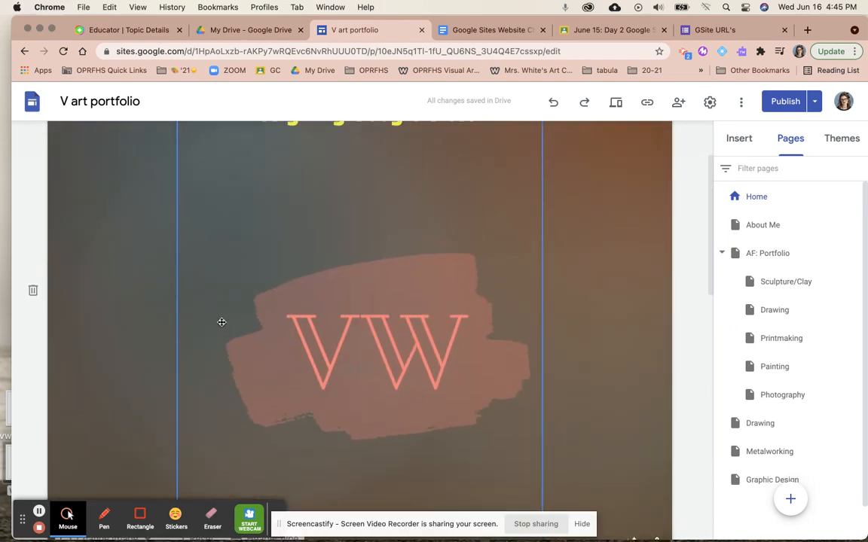
# Step: Link the Sculpture/Clay image on the Home page to this site's Sculpture/Clay page
pyautogui.scroll(-5, 220, 322)
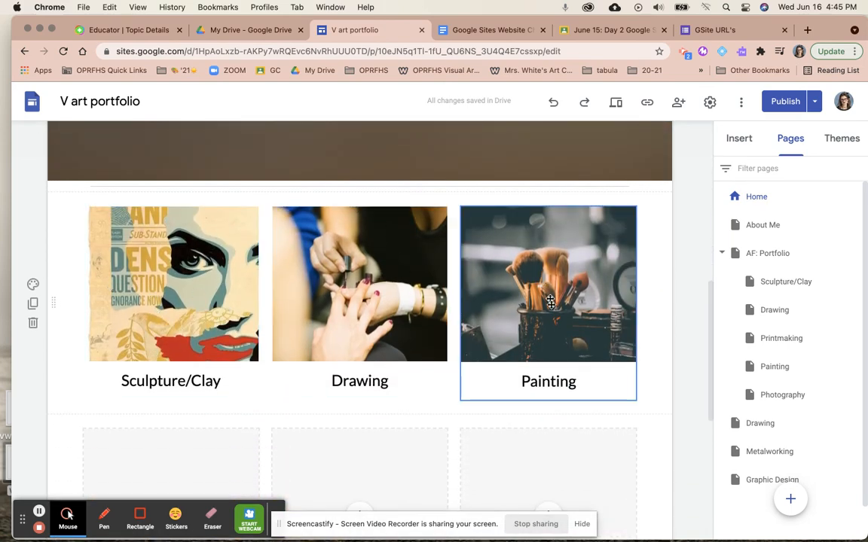
pyautogui.click(217, 305)
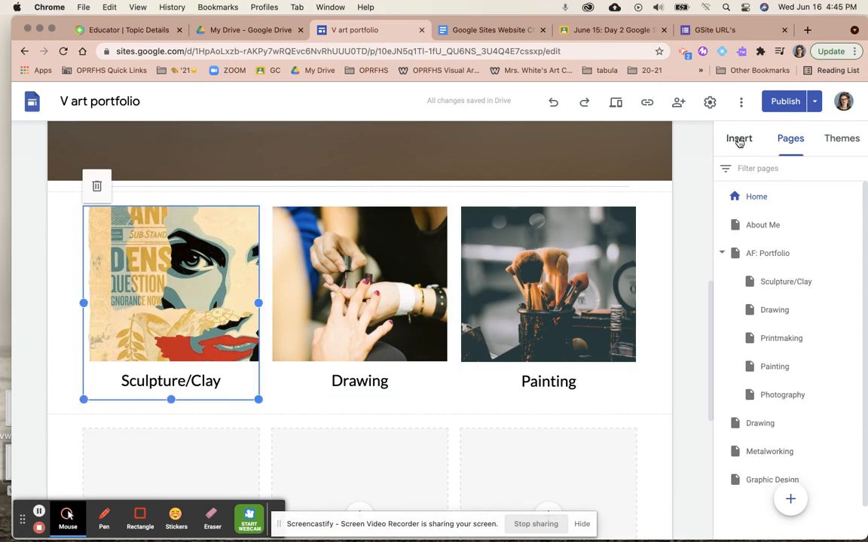
pyautogui.rightClick(182, 344)
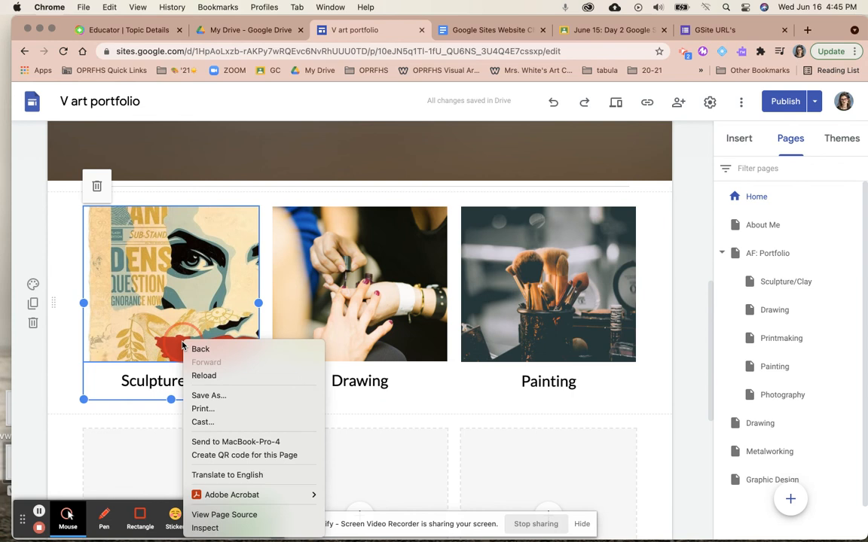
pyautogui.click(96, 298)
pyautogui.click(158, 290)
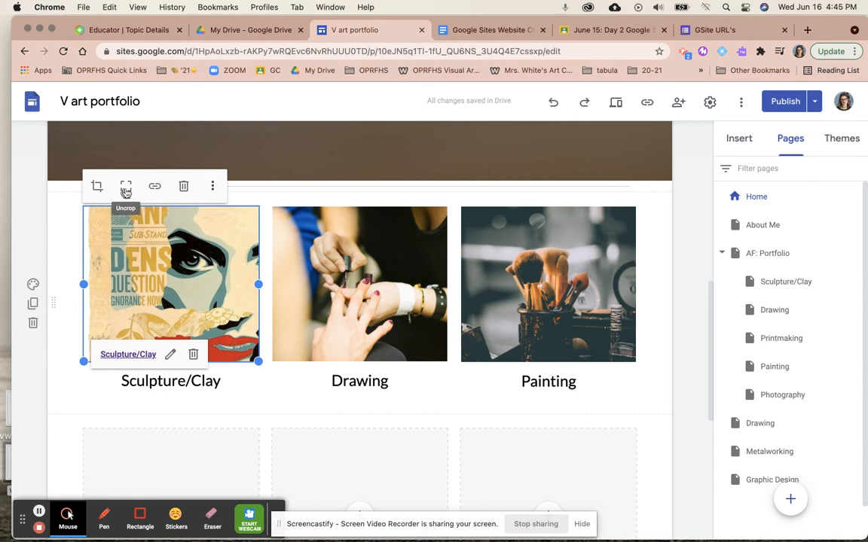
pyautogui.click(153, 188)
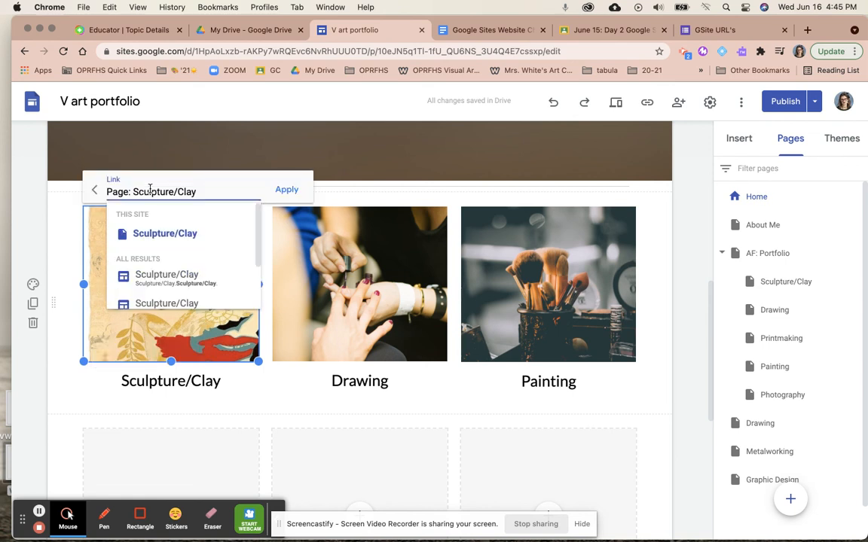
pyautogui.click(255, 234)
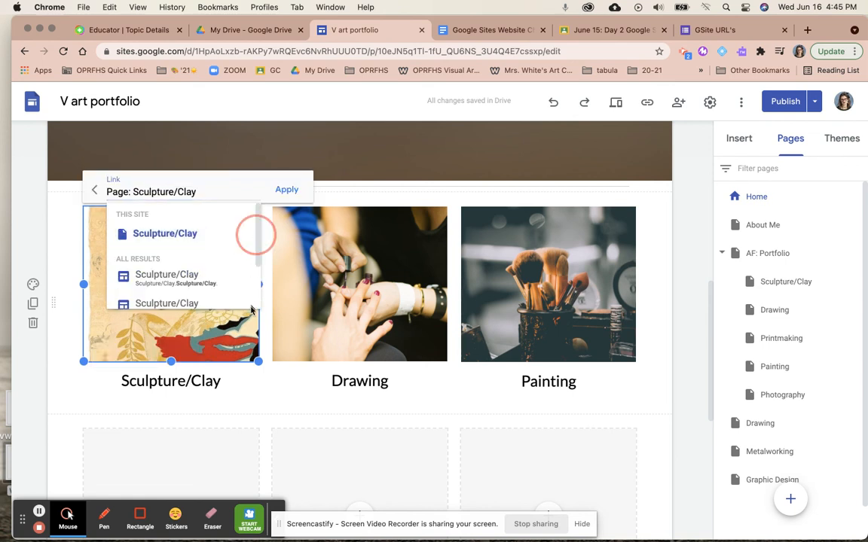
pyautogui.scroll(-3, 200, 270)
pyautogui.scroll(3, 198, 271)
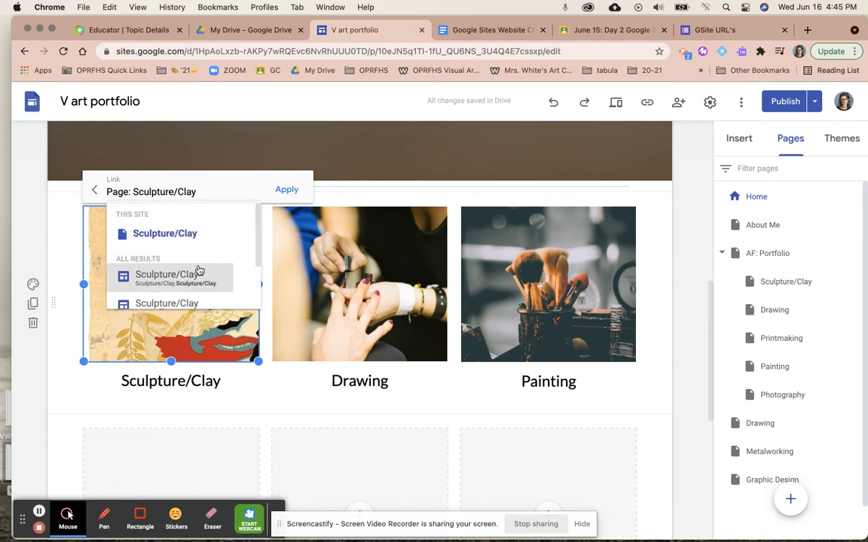
pyautogui.click(178, 235)
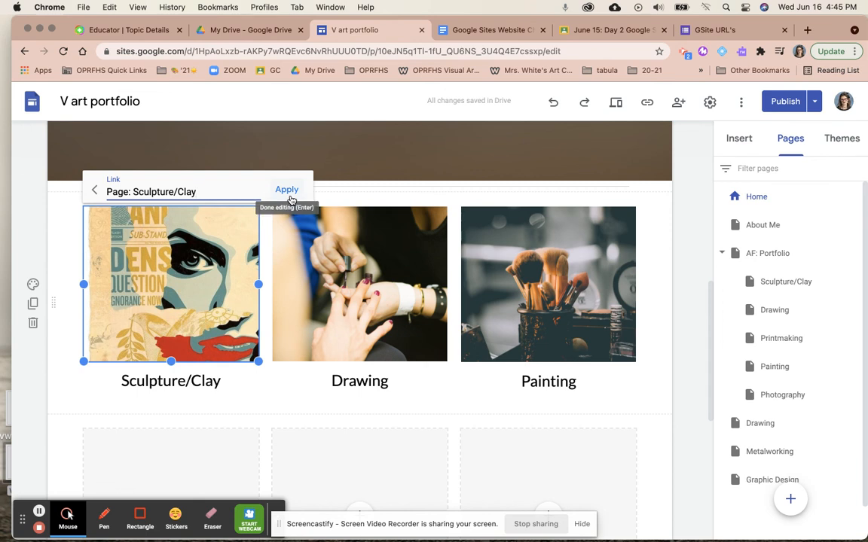
pyautogui.click(287, 192)
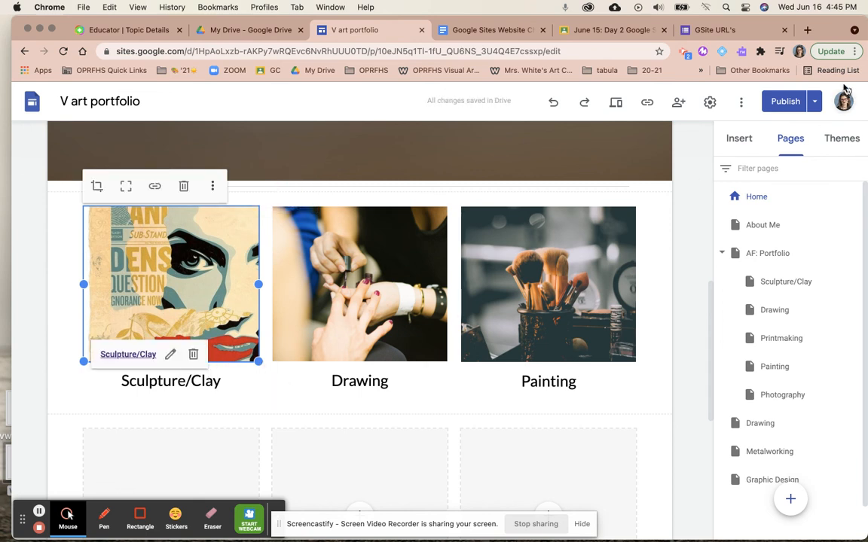
# Step: Review the site's draft changes against the published version and publish them
pyautogui.click(791, 102)
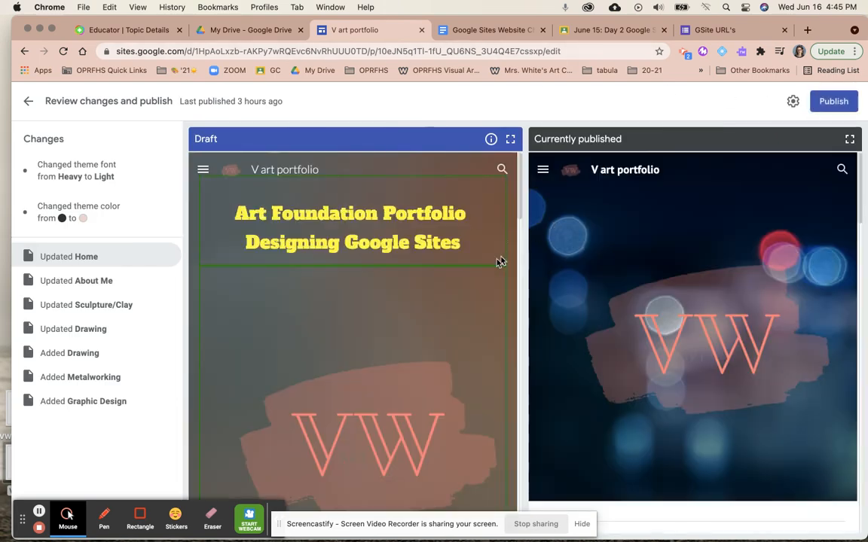
pyautogui.click(828, 104)
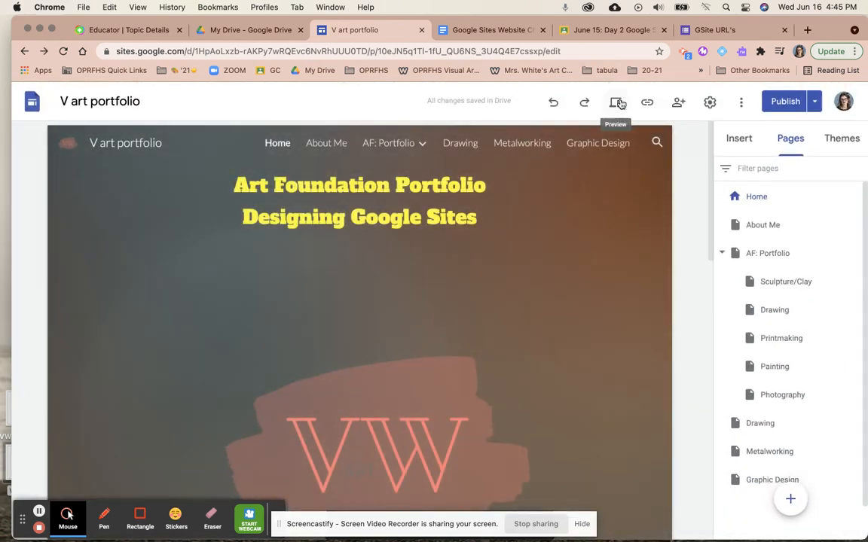
# Step: Preview the site, test the Home page's Sculpture/Clay image link, and check the AF: Portfolio subpages in the navigation
pyautogui.click(617, 103)
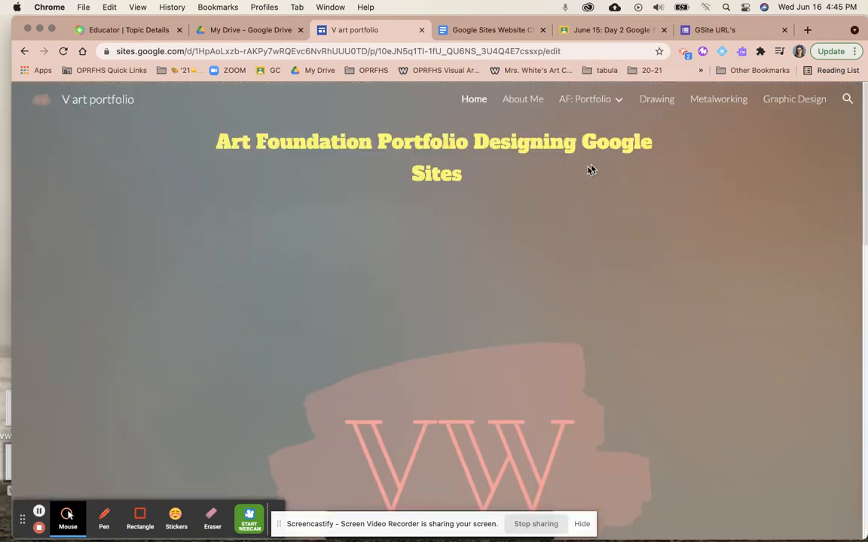
pyautogui.scroll(-10, 518, 209)
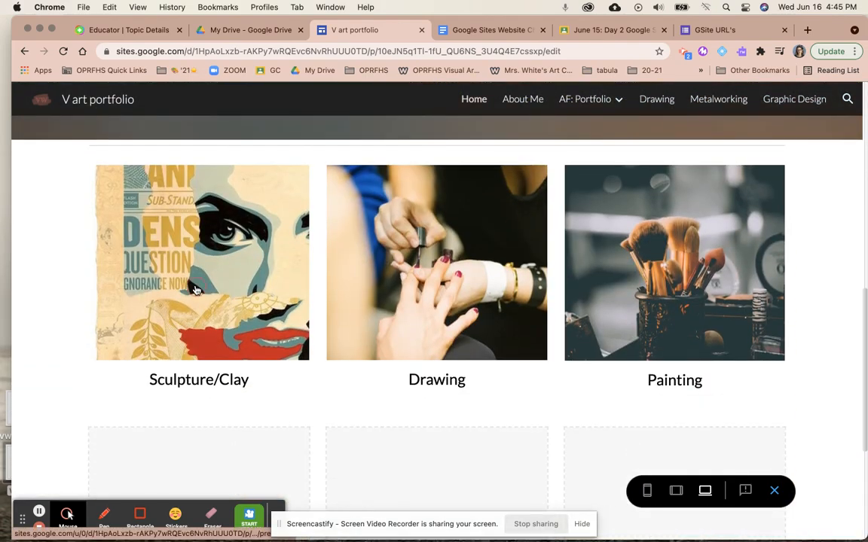
pyautogui.click(178, 264)
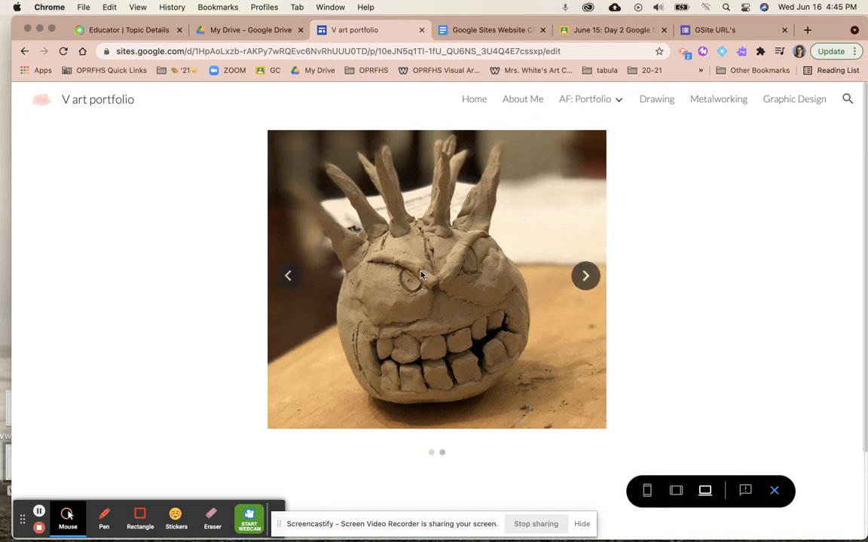
pyautogui.moveTo(554, 110)
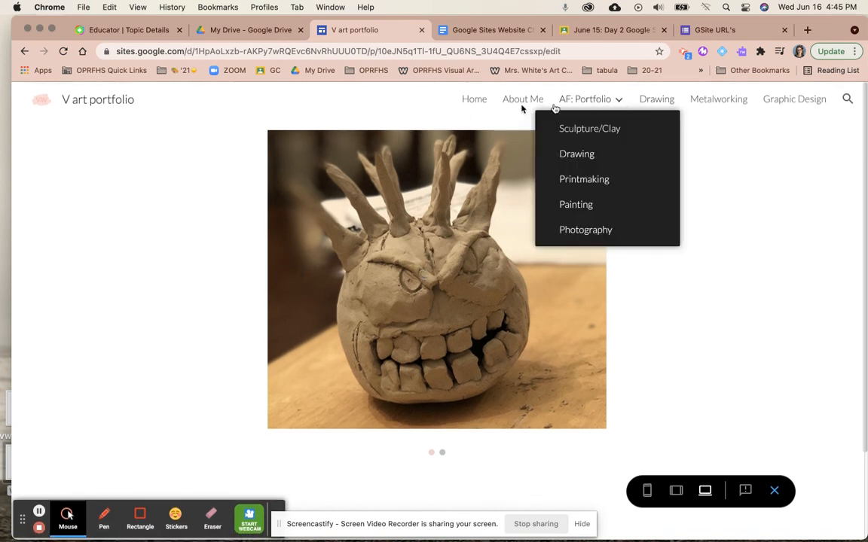